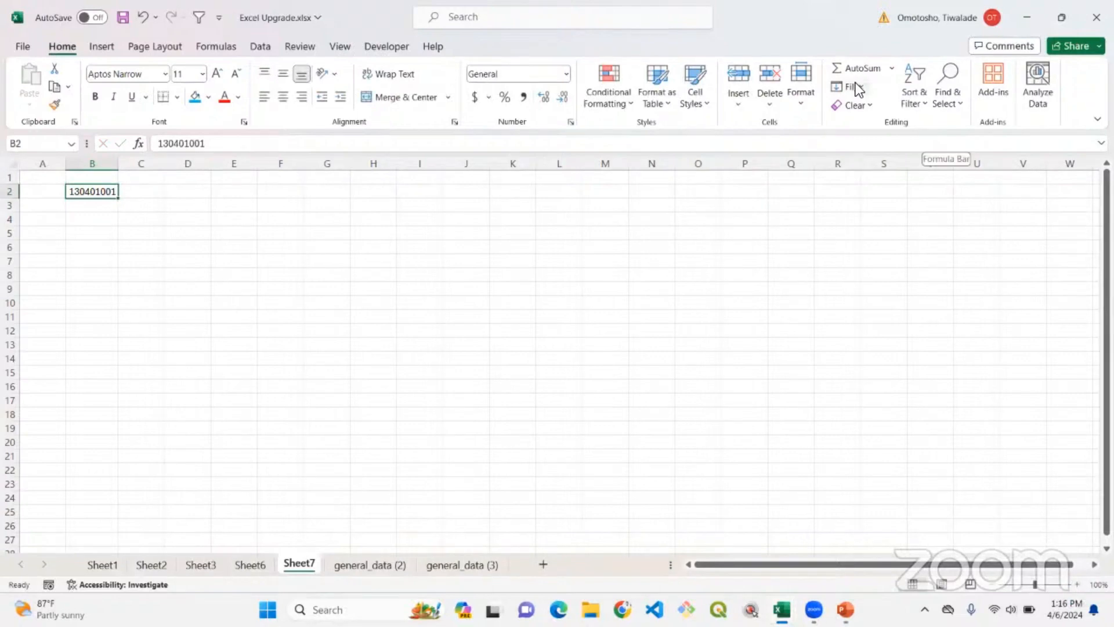
Fill a linear series down column B from B2, using a stop value ending in 024.
left_click(855, 84)
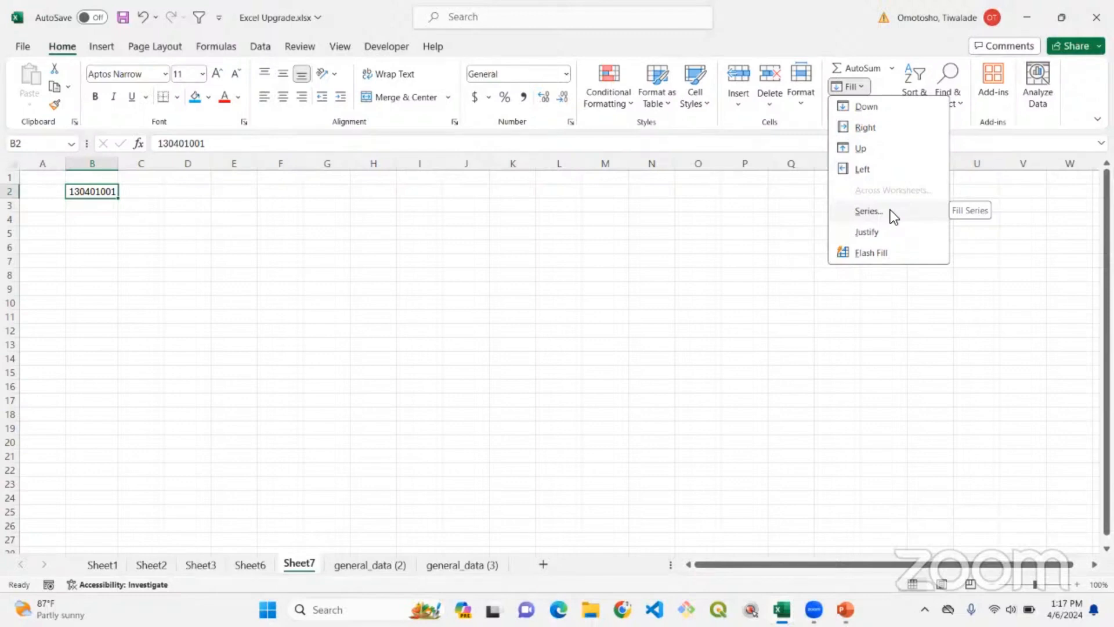
left_click(890, 210)
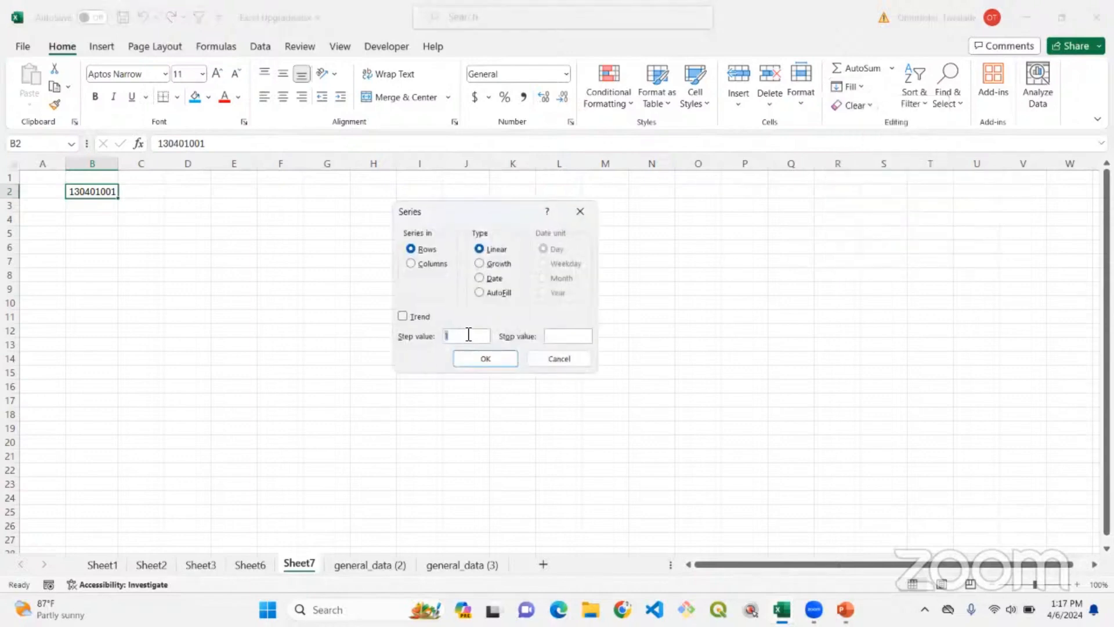
left_click(559, 336)
type("130401024")
left_click(434, 269)
left_click(479, 358)
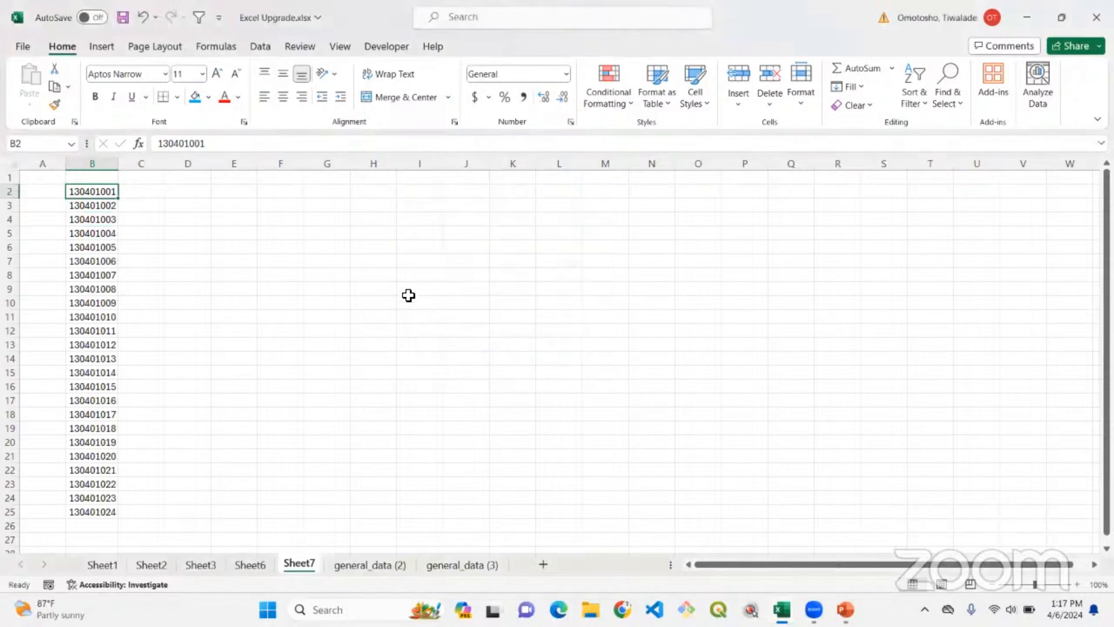
Widen column B and enter the headers Matric in B1 and Score in C1.
left_click(149, 195)
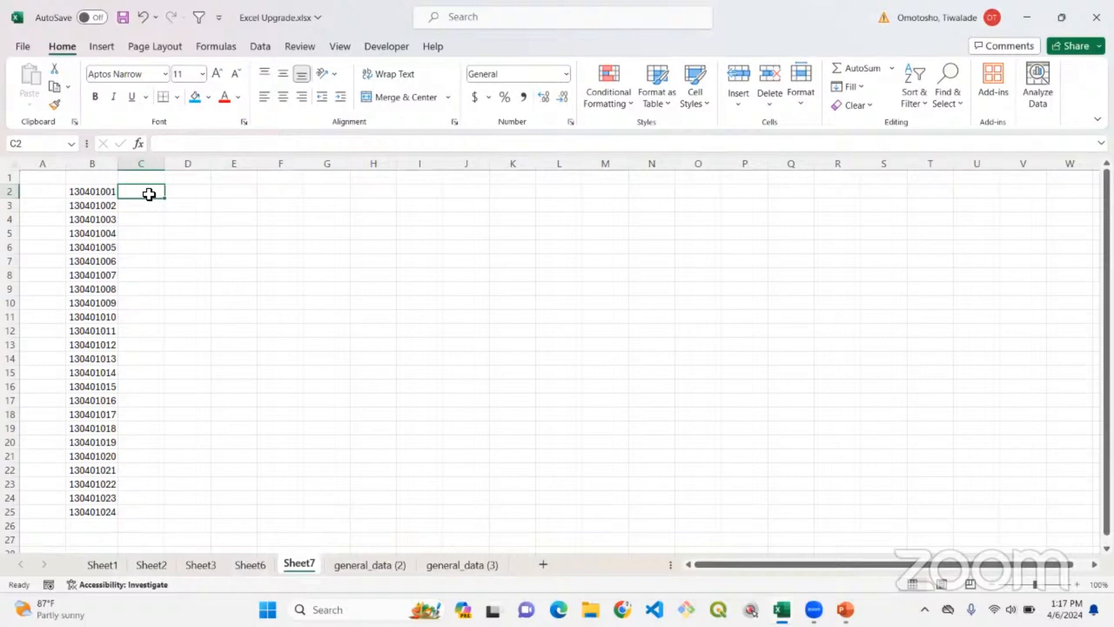
left_click(140, 175)
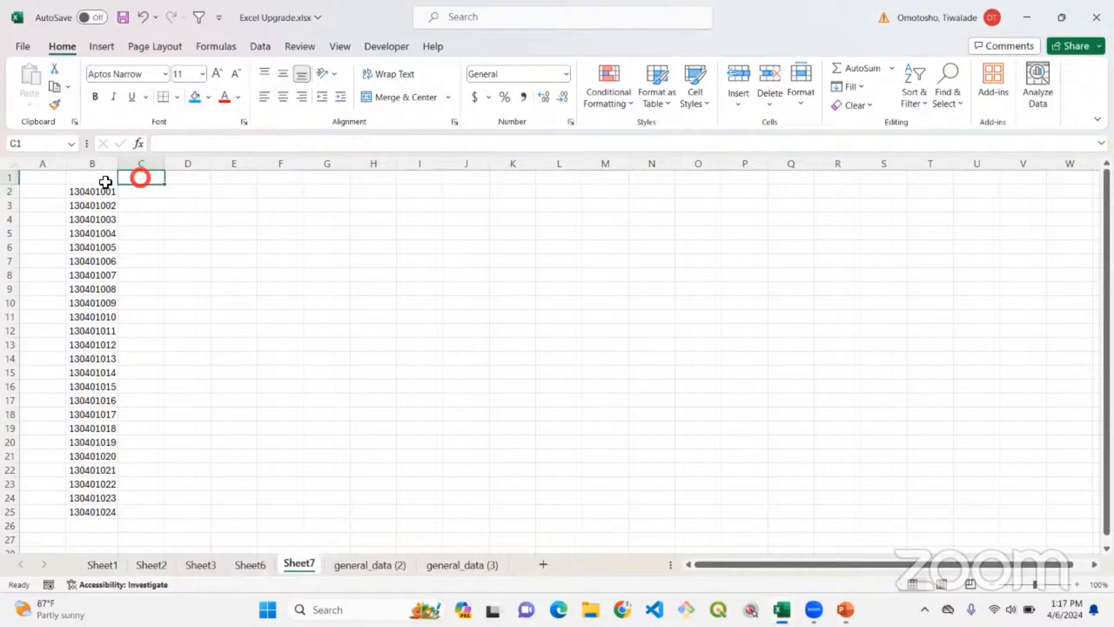
left_click(91, 180)
left_click_drag(118, 162, 141, 162)
type("Mat")
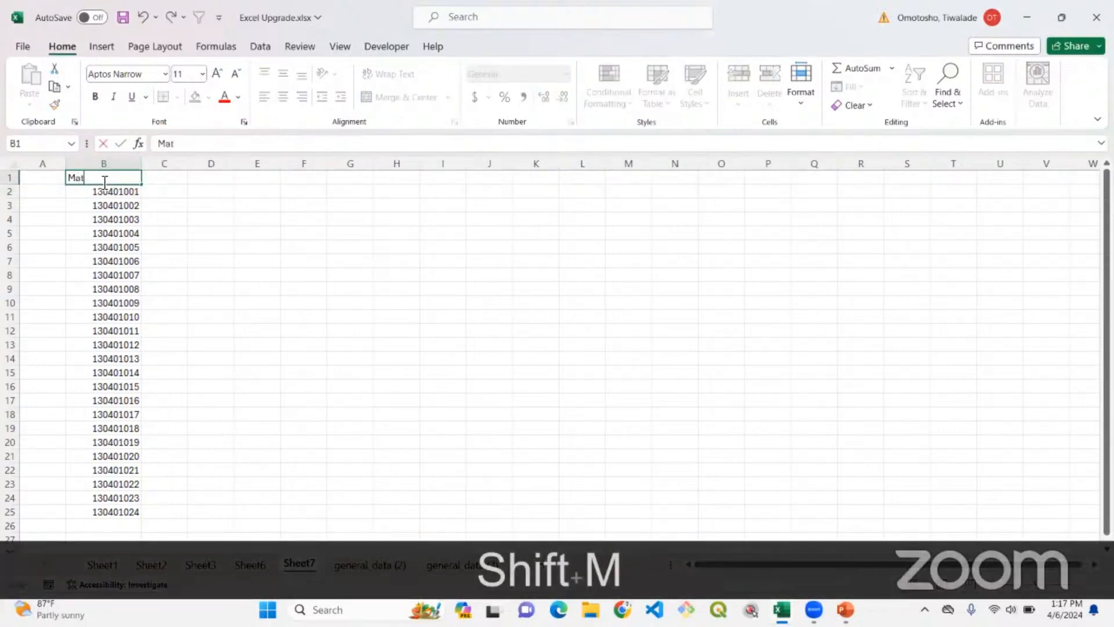
type("ric")
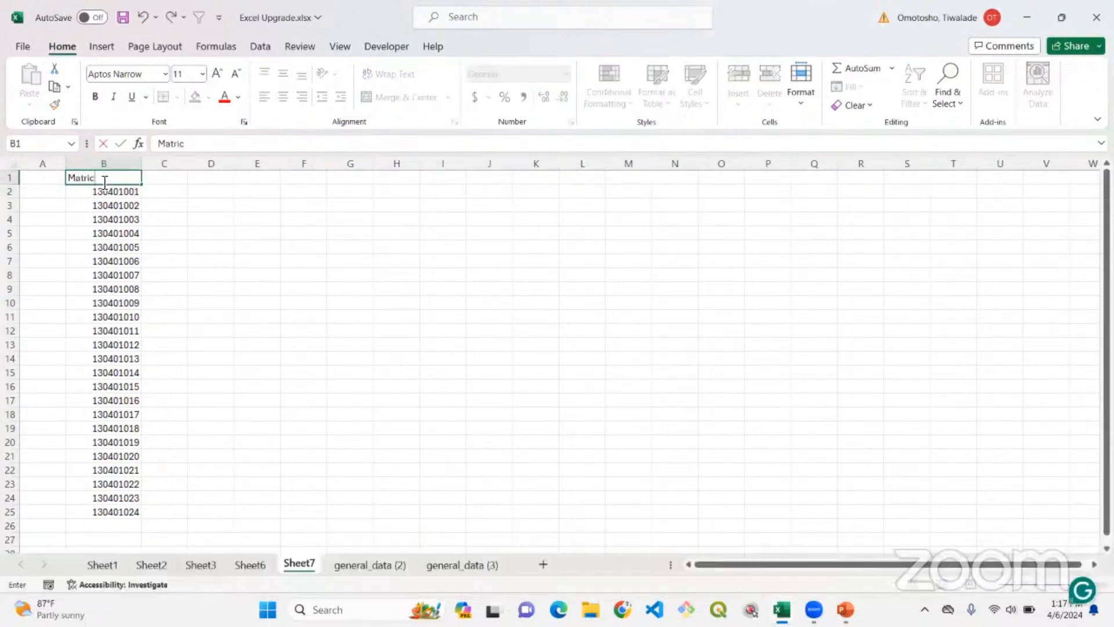
key("Tab")
type("Score")
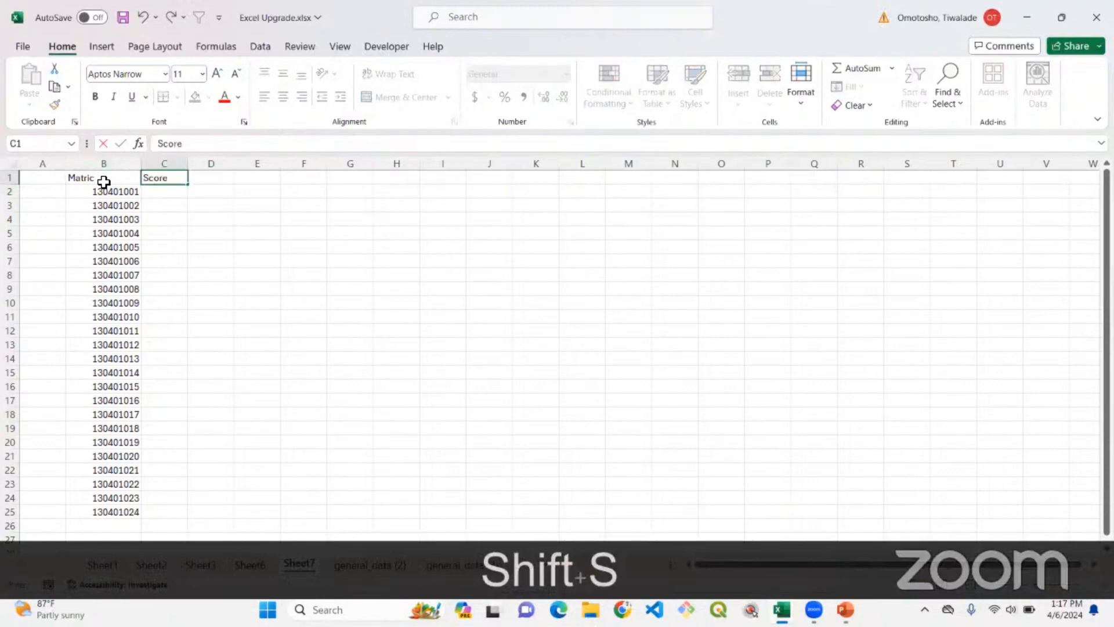
key("Return")
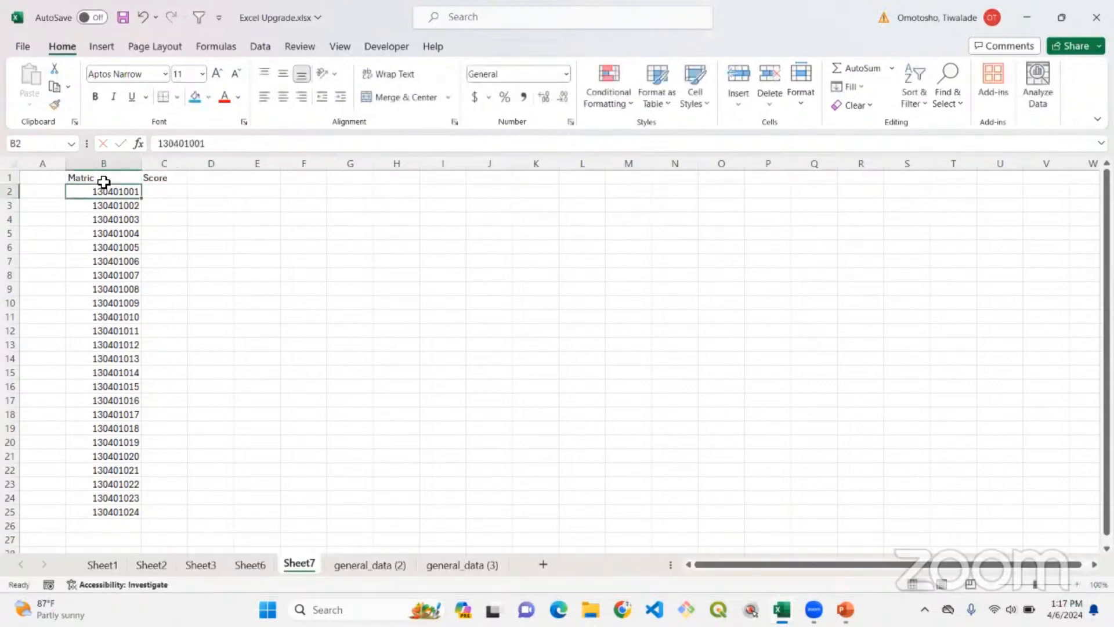
Enter the formula =RANDBETWEEN(30, 90) in C2 to generate a random score.
key("Tab")
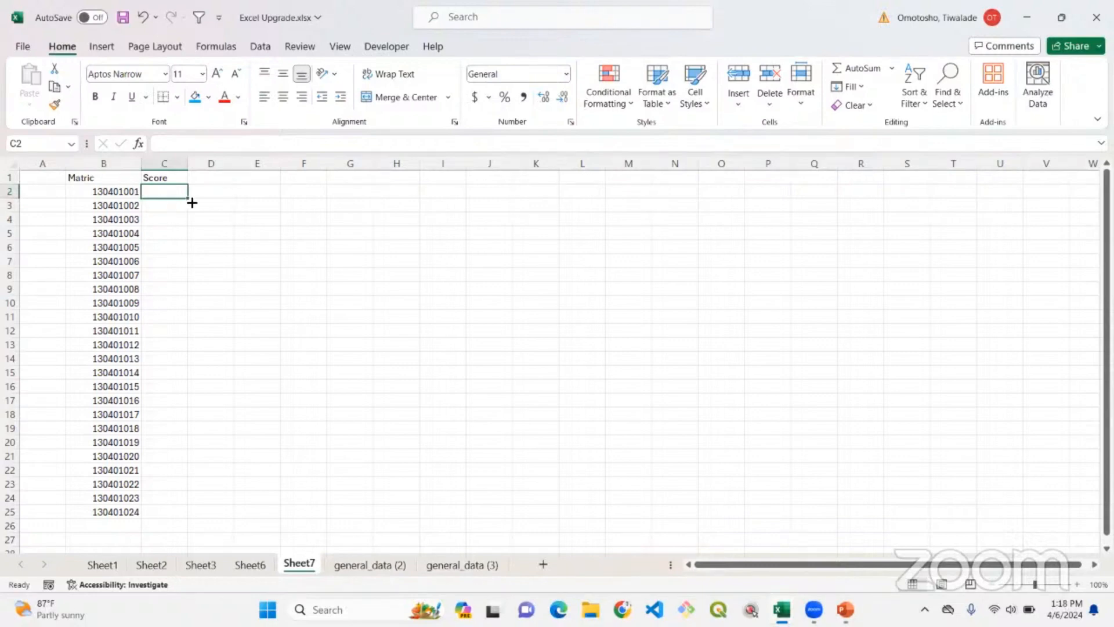
type("=R")
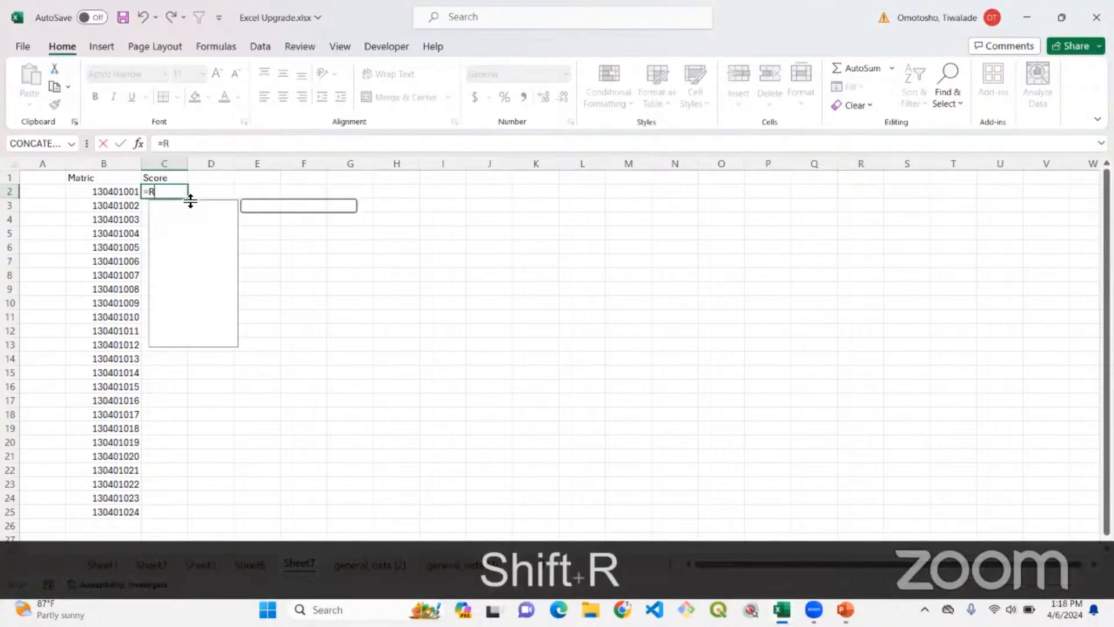
type("a")
left_click(200, 243)
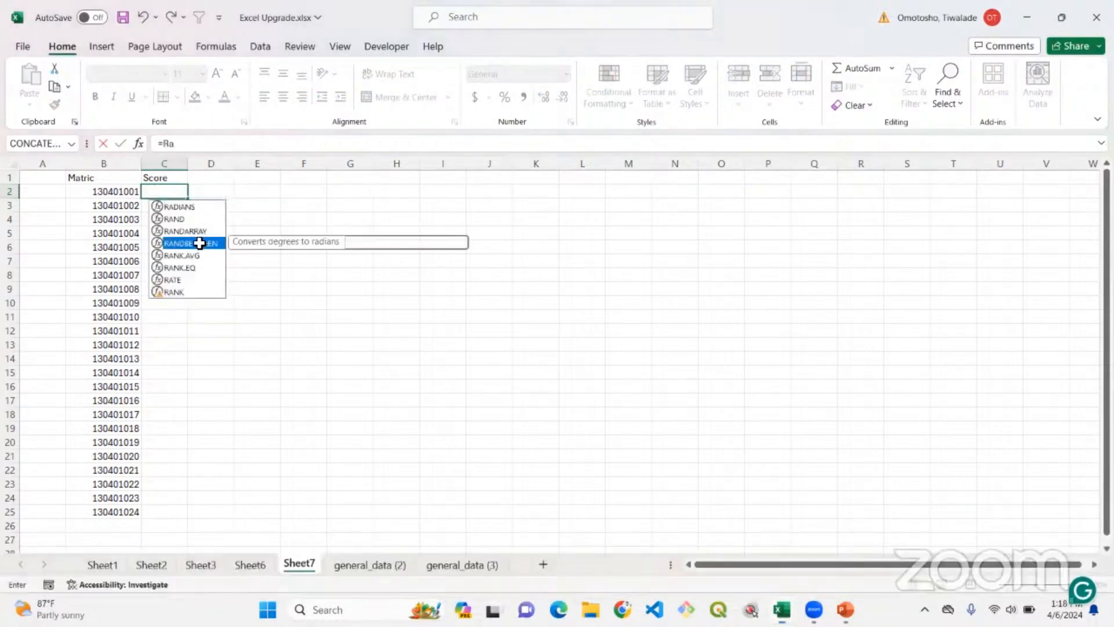
double_click(200, 243)
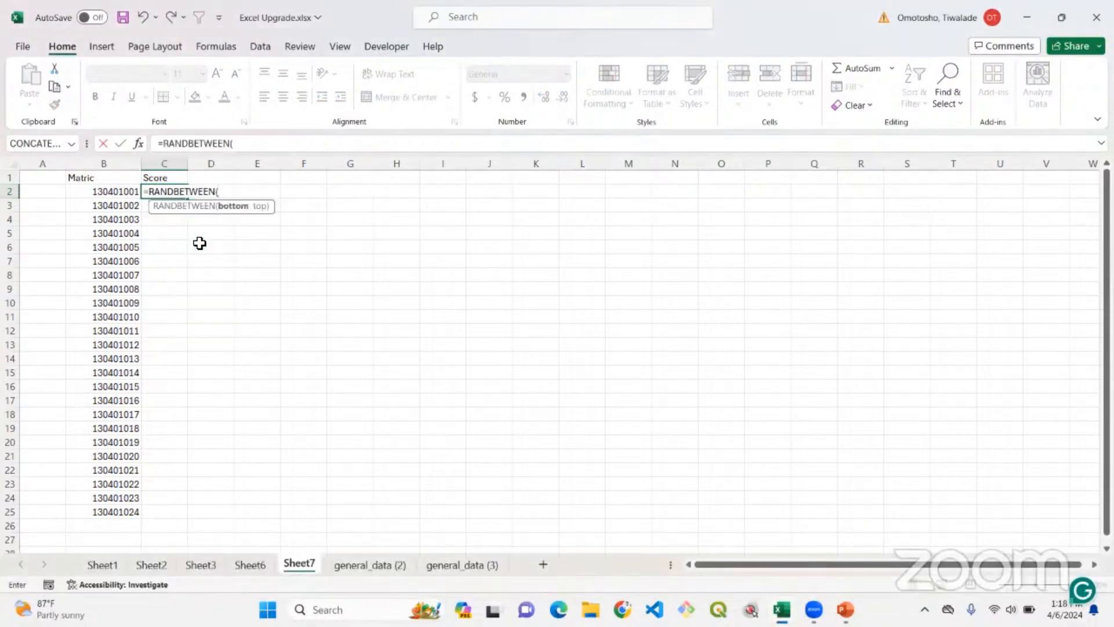
type("20")
key("BackSpace")
key("BackSpace")
type("30,")
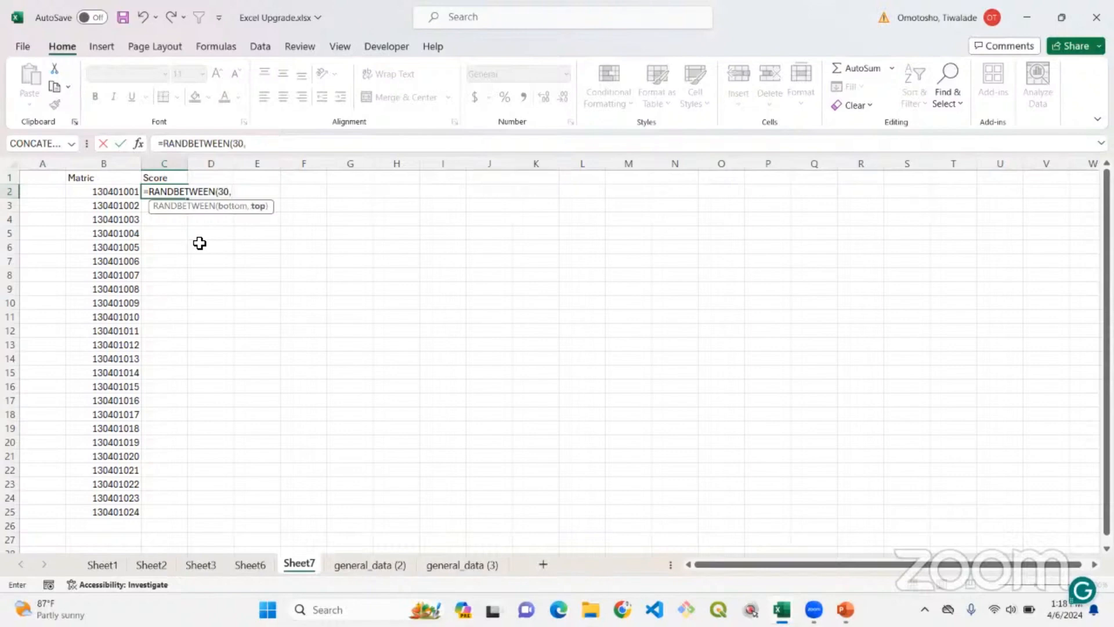
type(" 90")
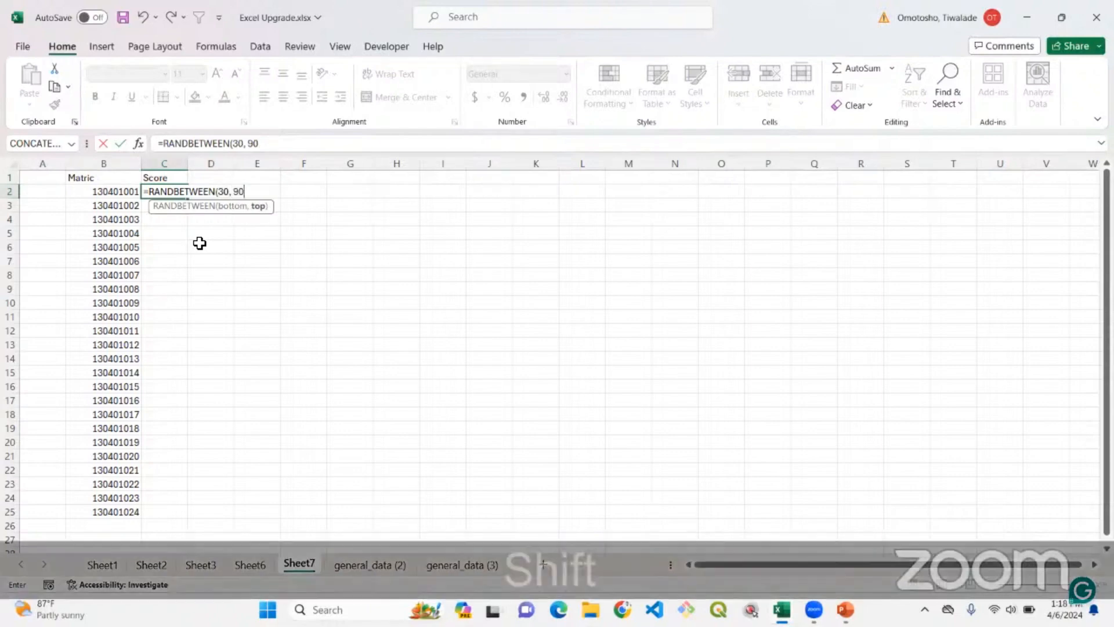
type(")")
key("Return")
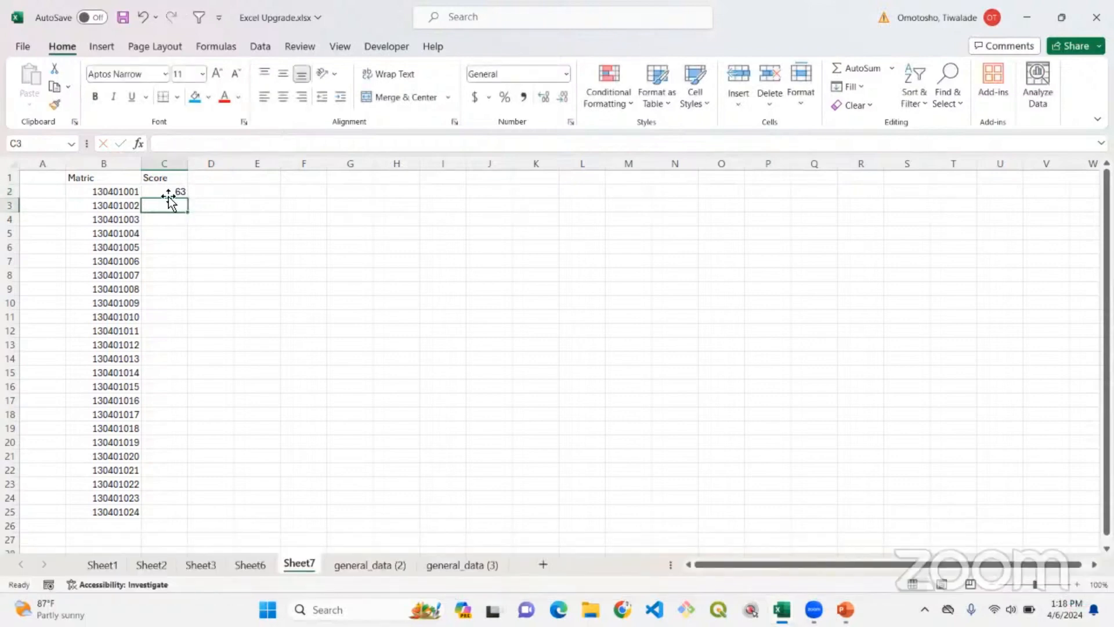
Fill the C2 formula down to C25 and paste the scores over themselves as values with number formatting.
left_click(170, 193)
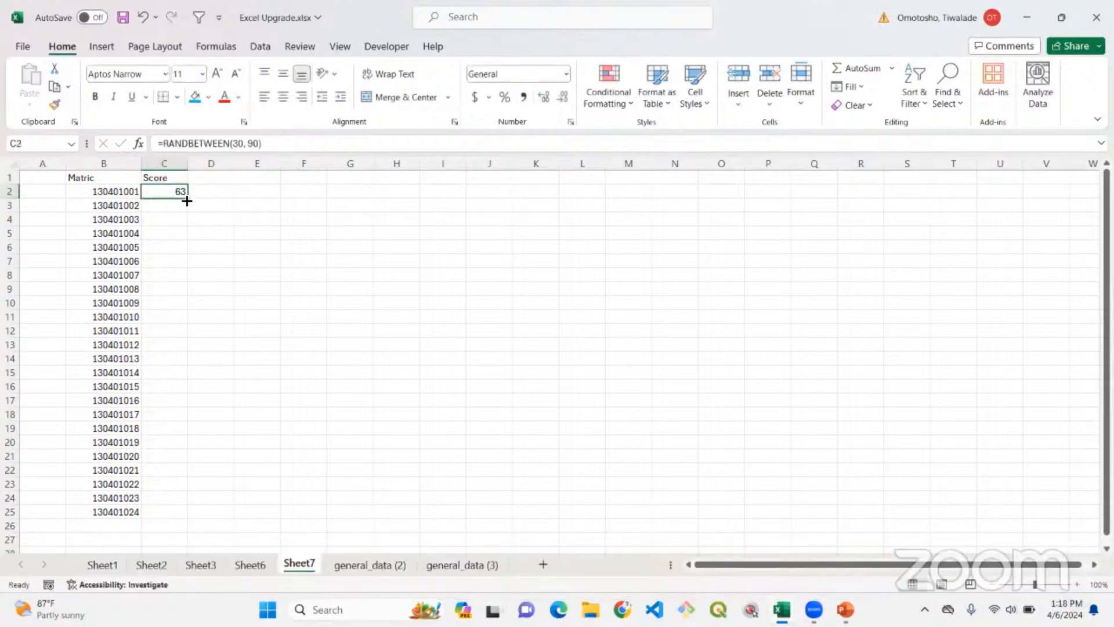
double_click(189, 199)
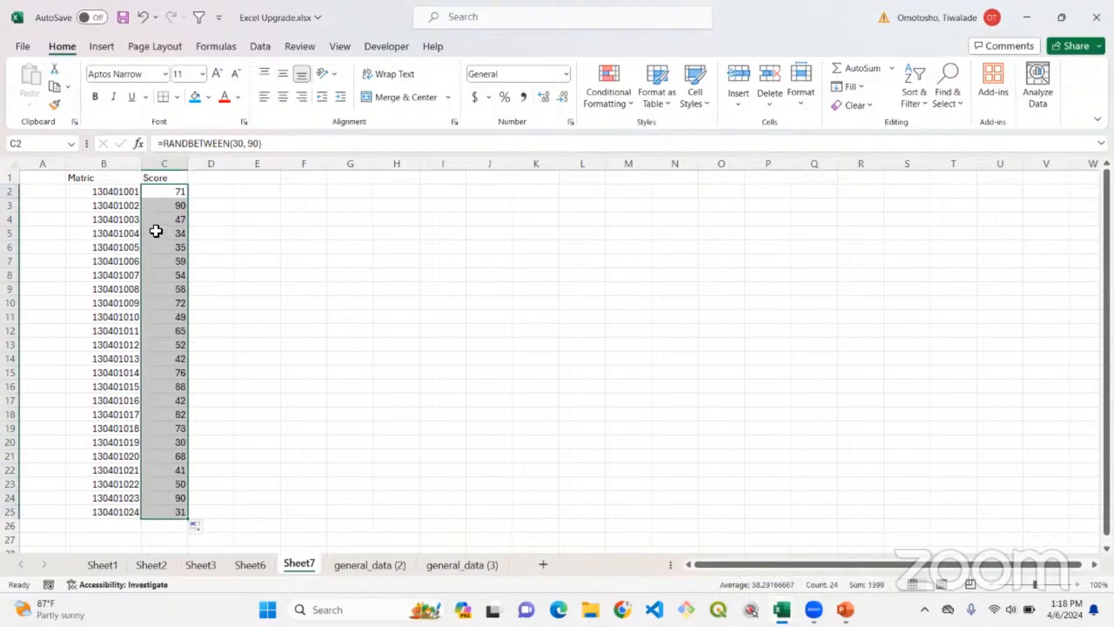
key("ctrl+c")
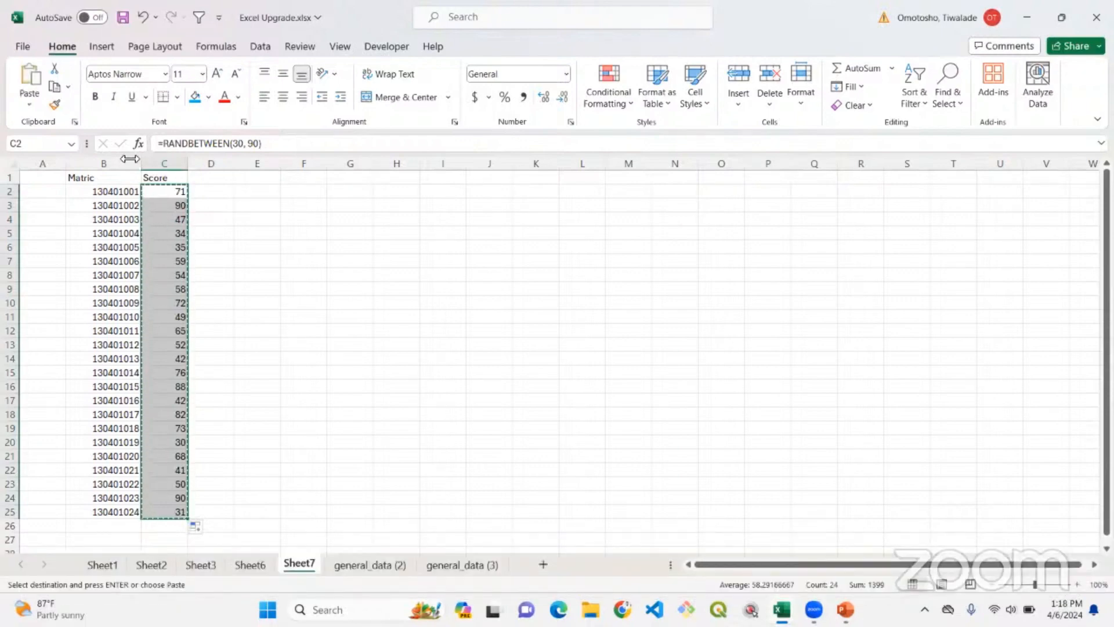
left_click(29, 105)
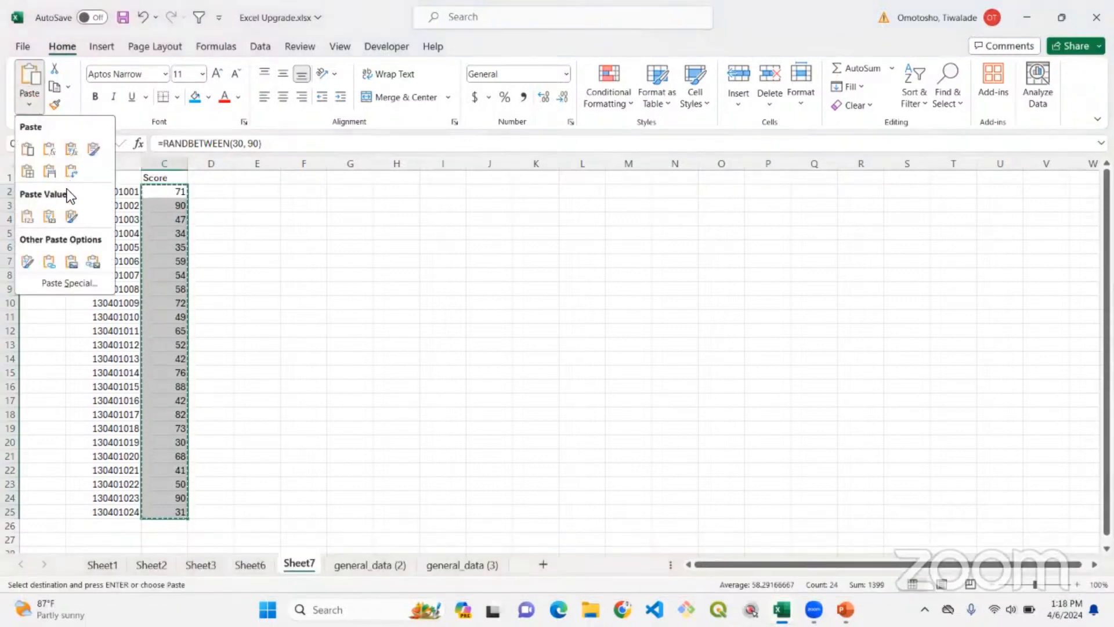
left_click(51, 214)
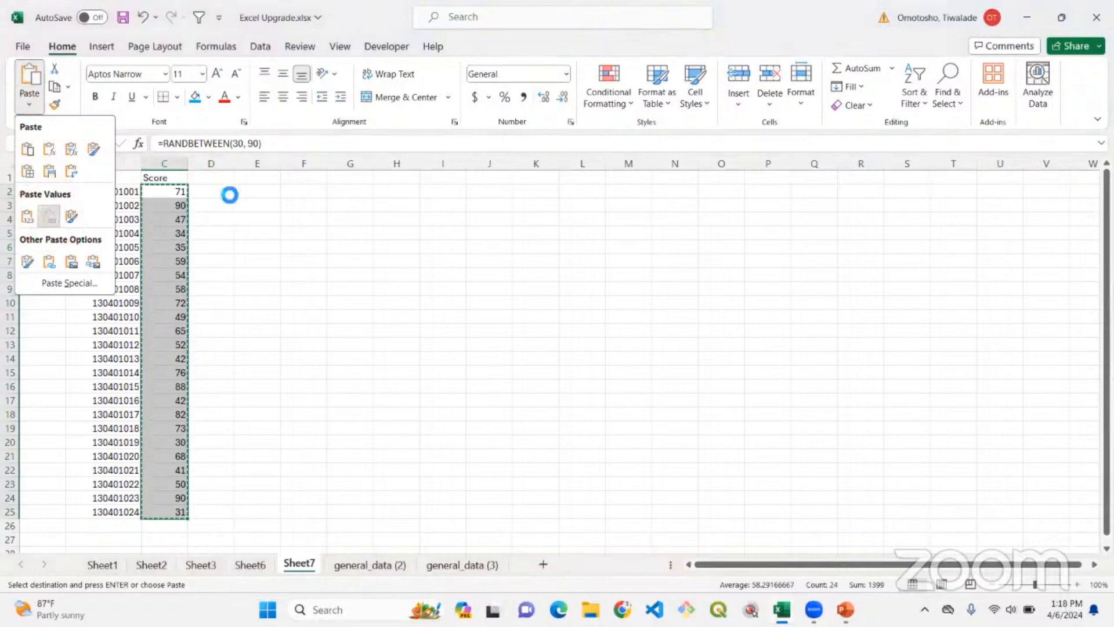
Add the header Grade in D1.
left_click(210, 171)
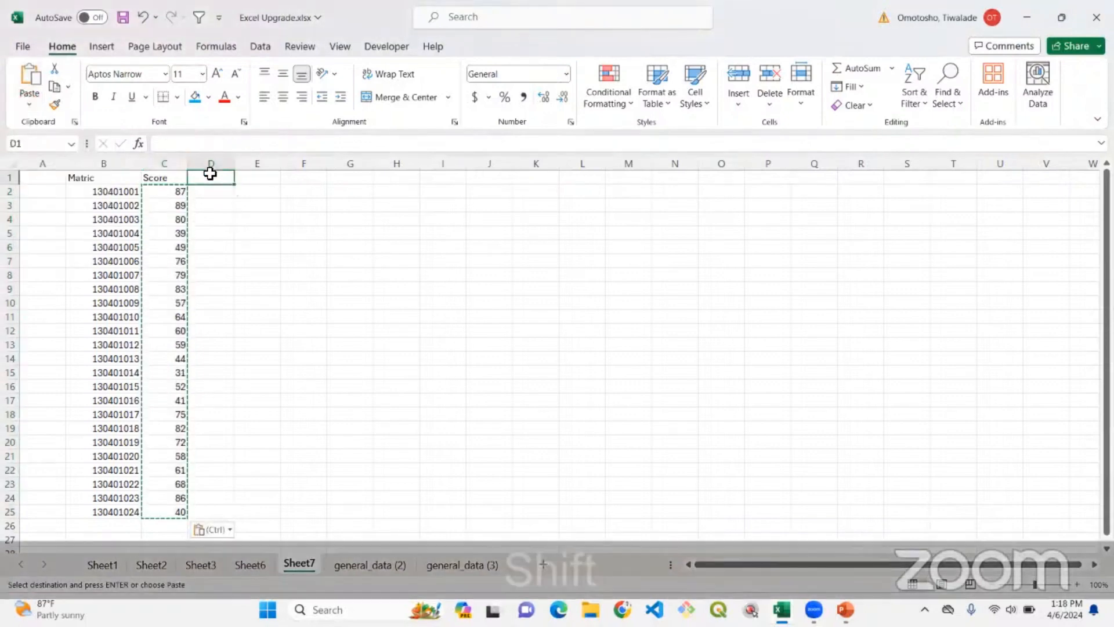
type("Grade")
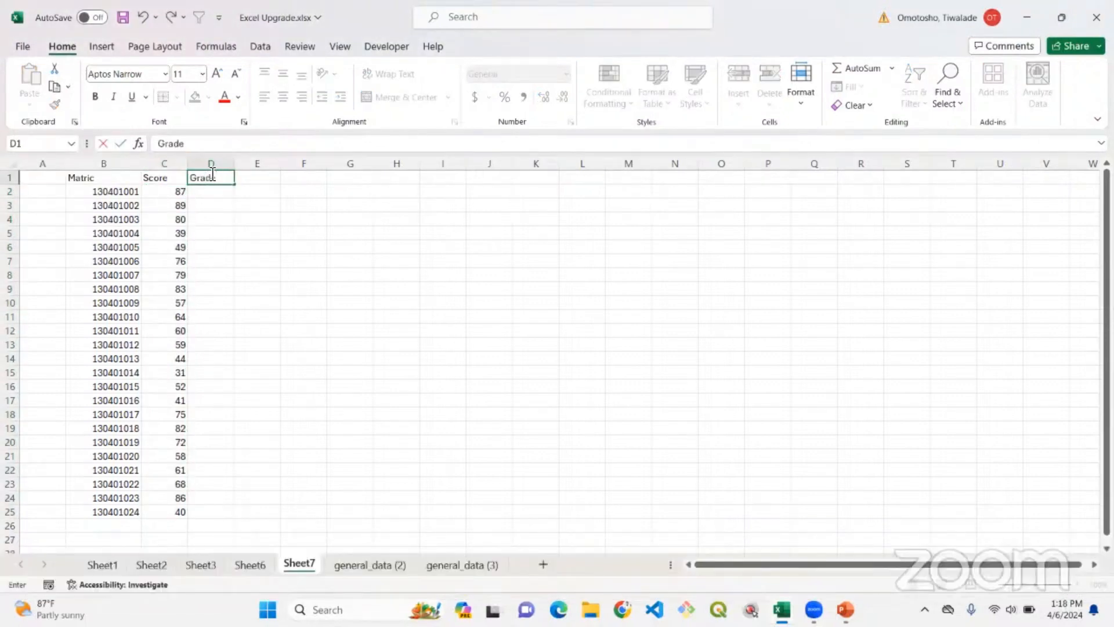
key("Return")
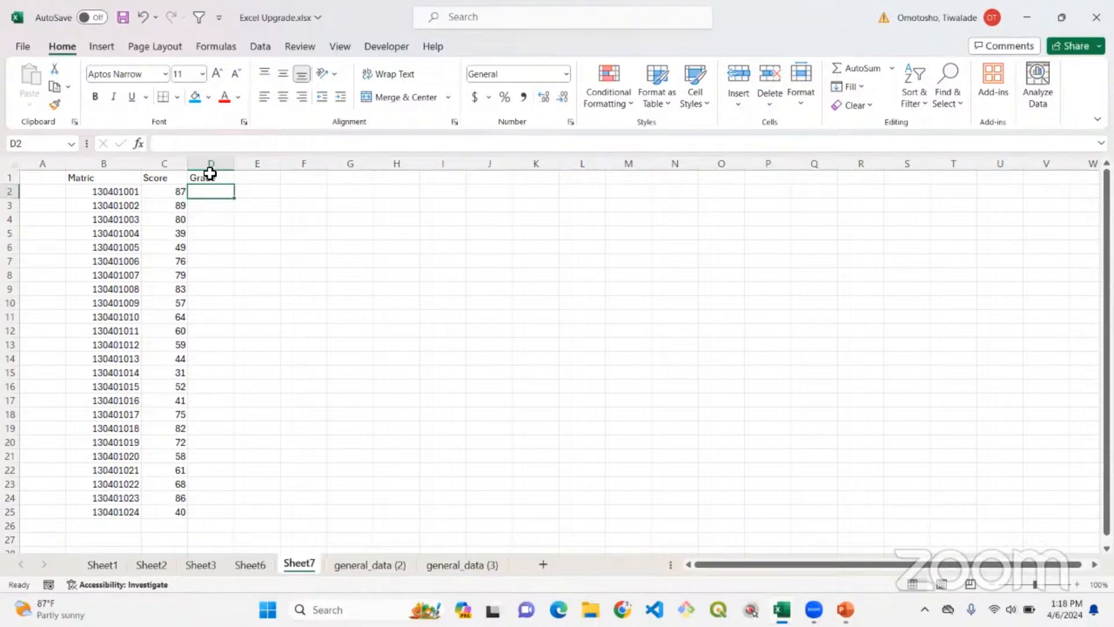
Start an IF formula in D2 with the logical test C2>=50.
type("=")
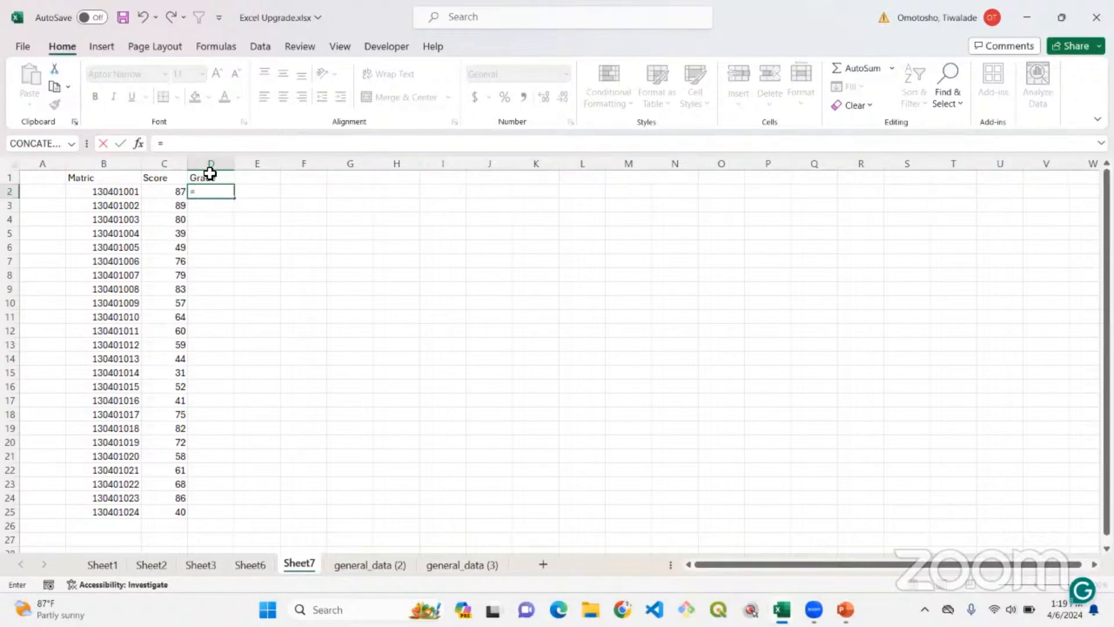
type("I")
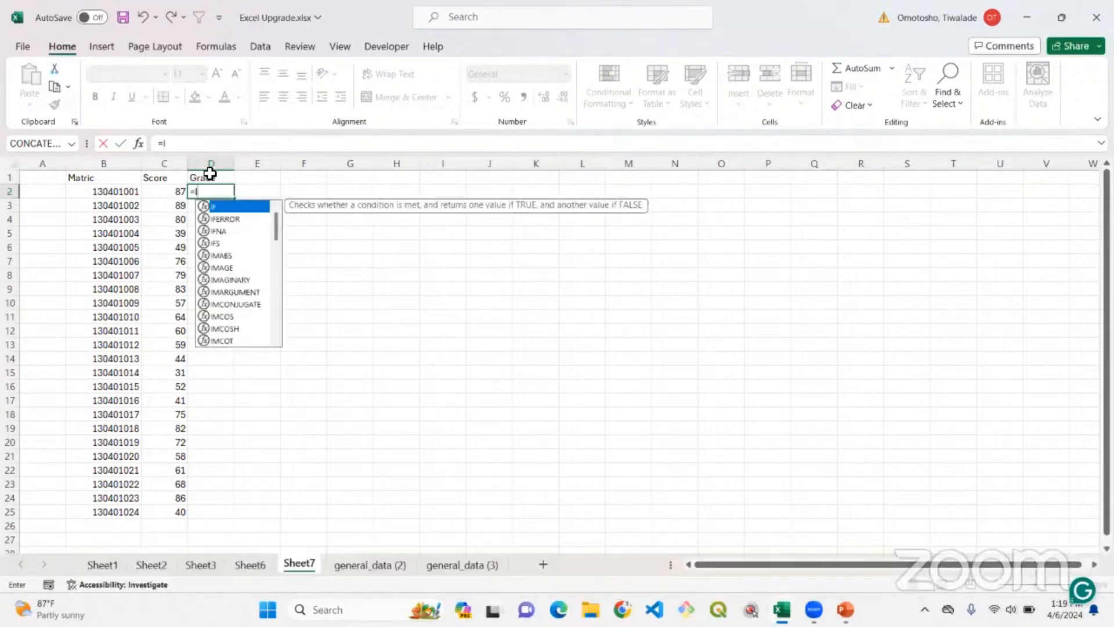
type("F")
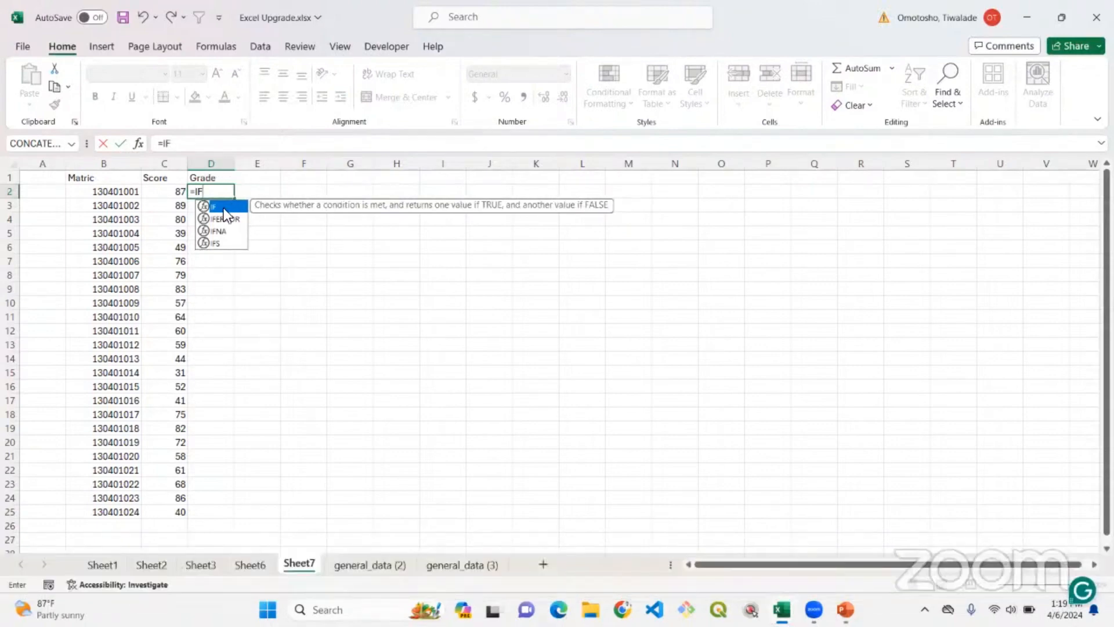
type("(")
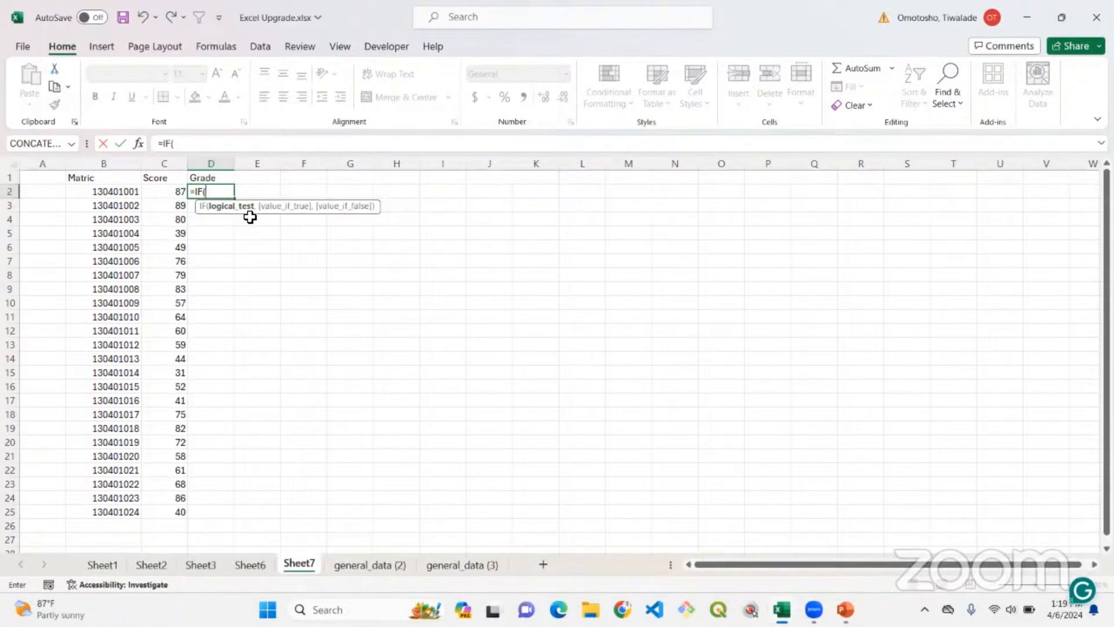
key("ctrl+0")
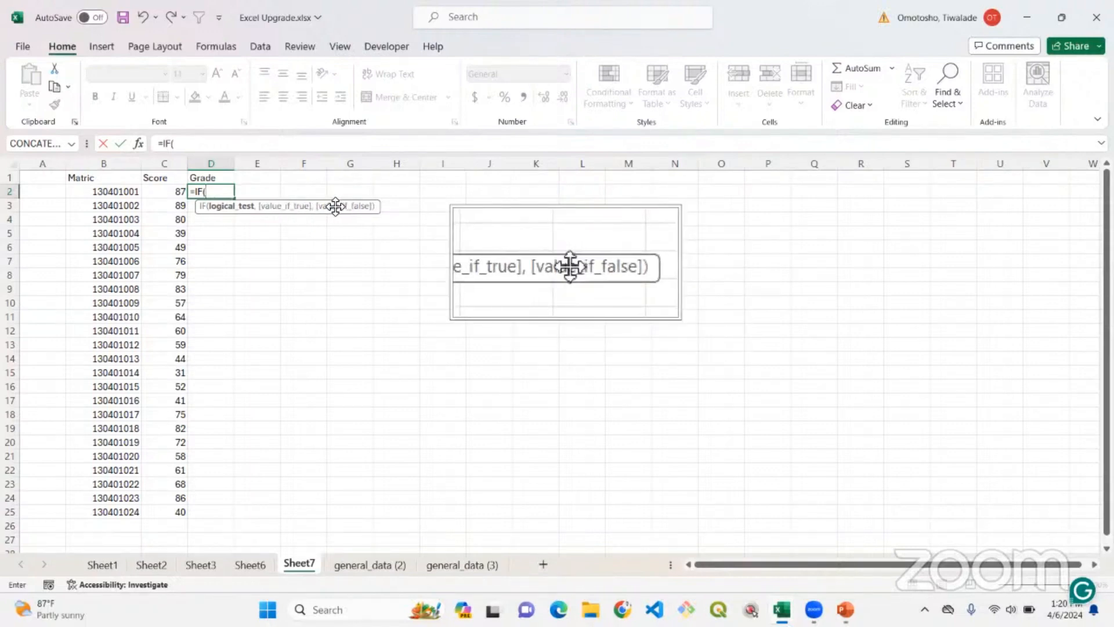
left_click(220, 192)
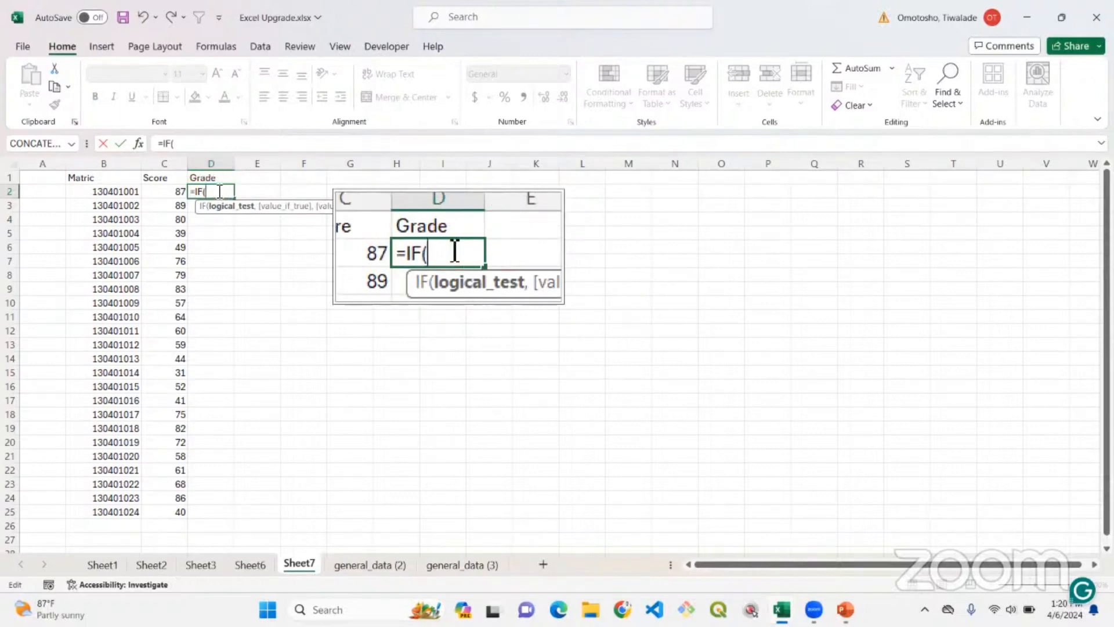
key("ctrl+0")
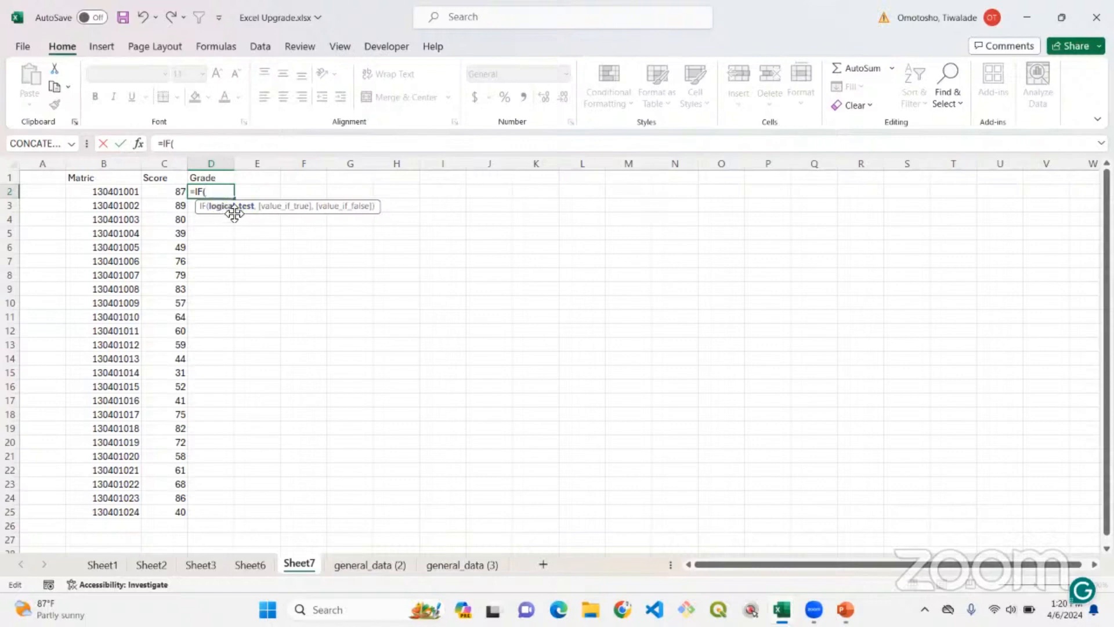
key("ctrl+0")
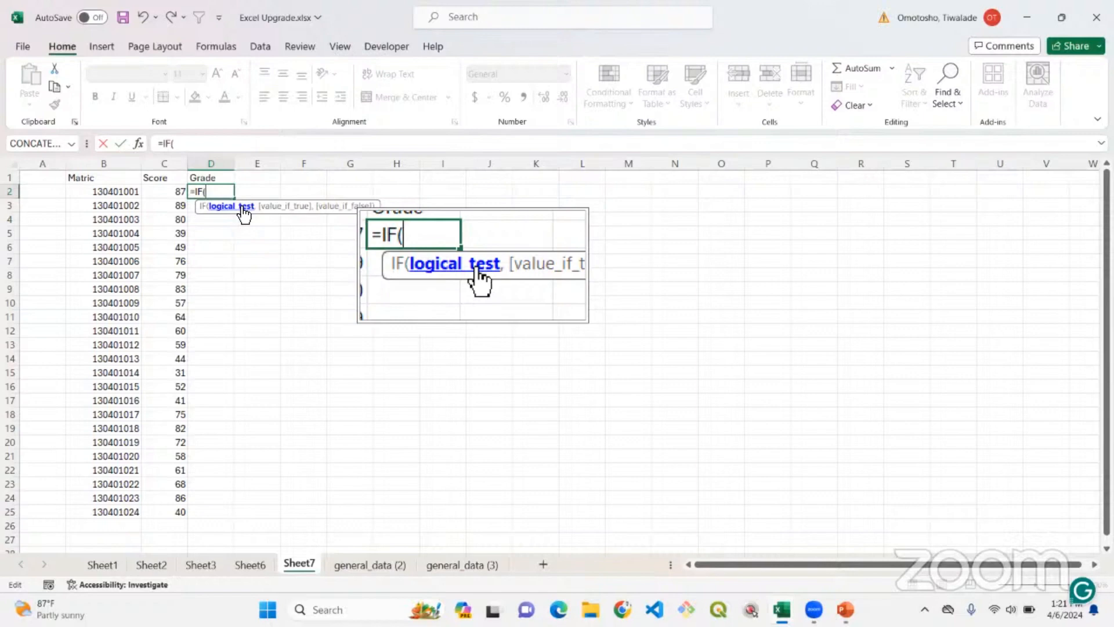
key("ctrl+0")
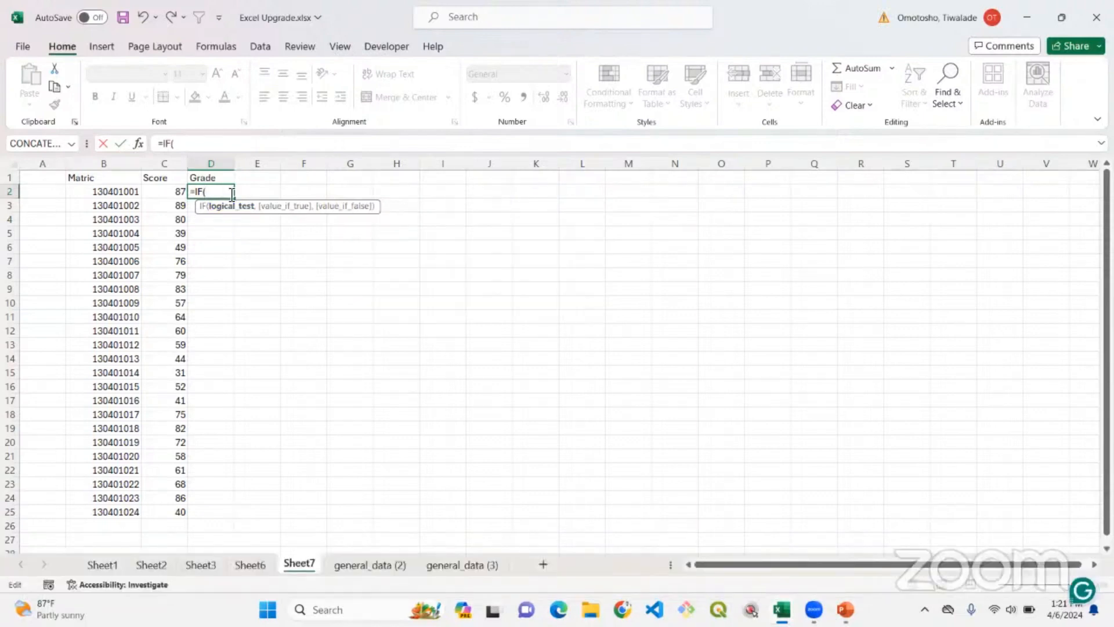
left_click(179, 195)
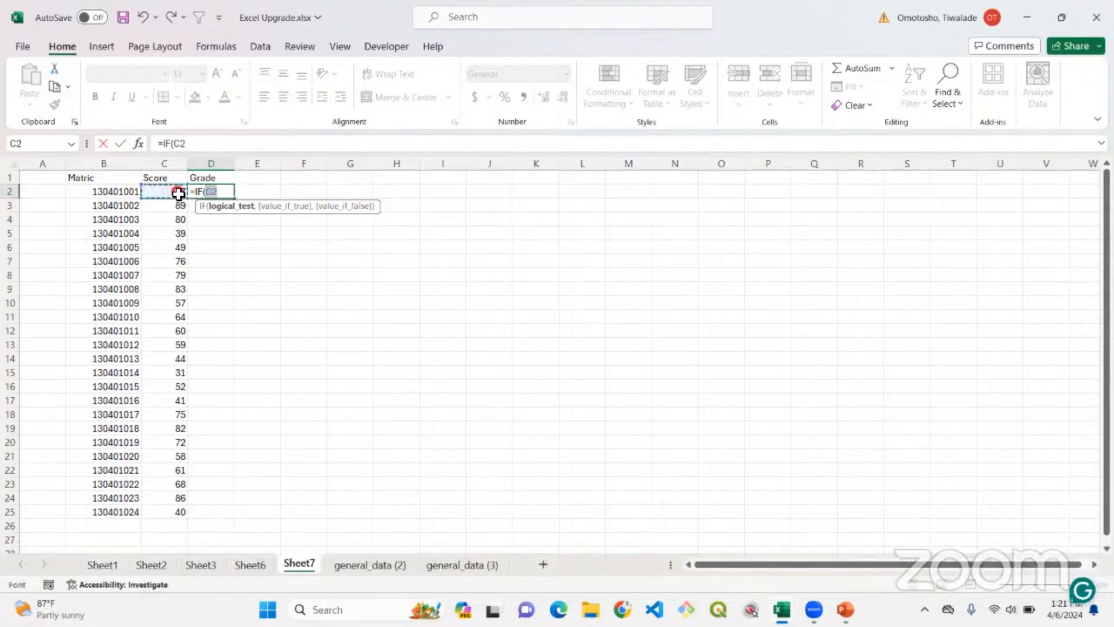
left_click(226, 193)
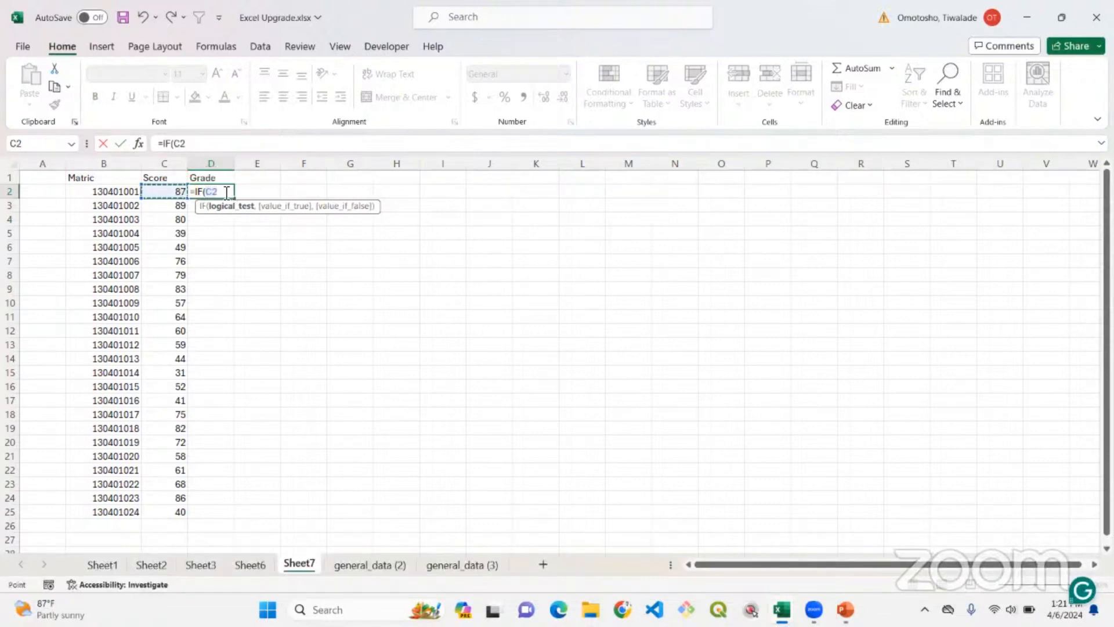
type(">")
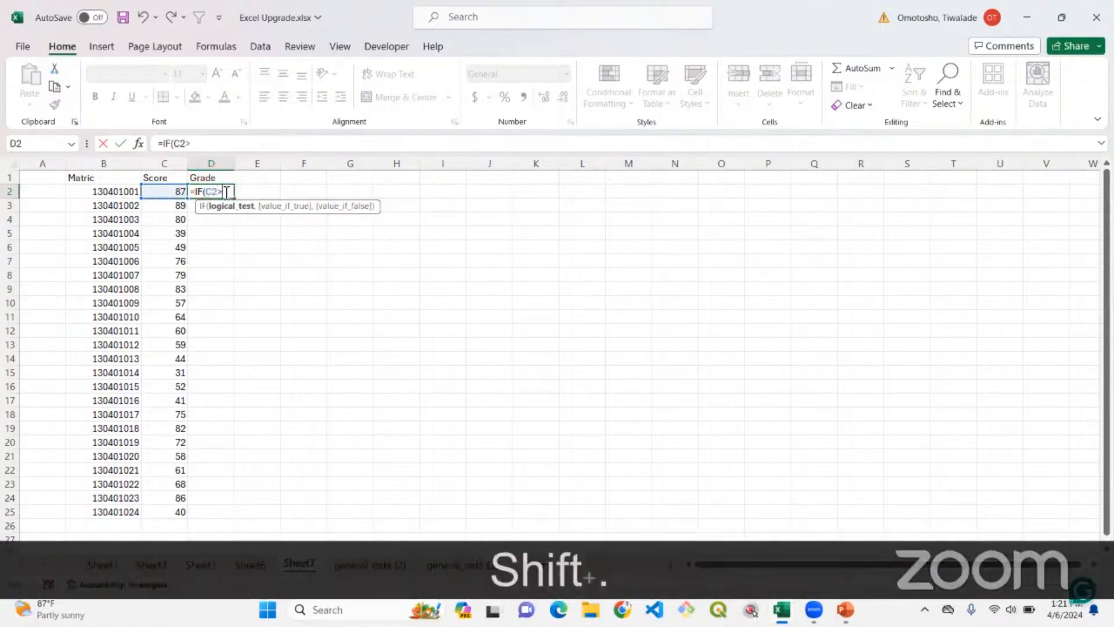
type("=5")
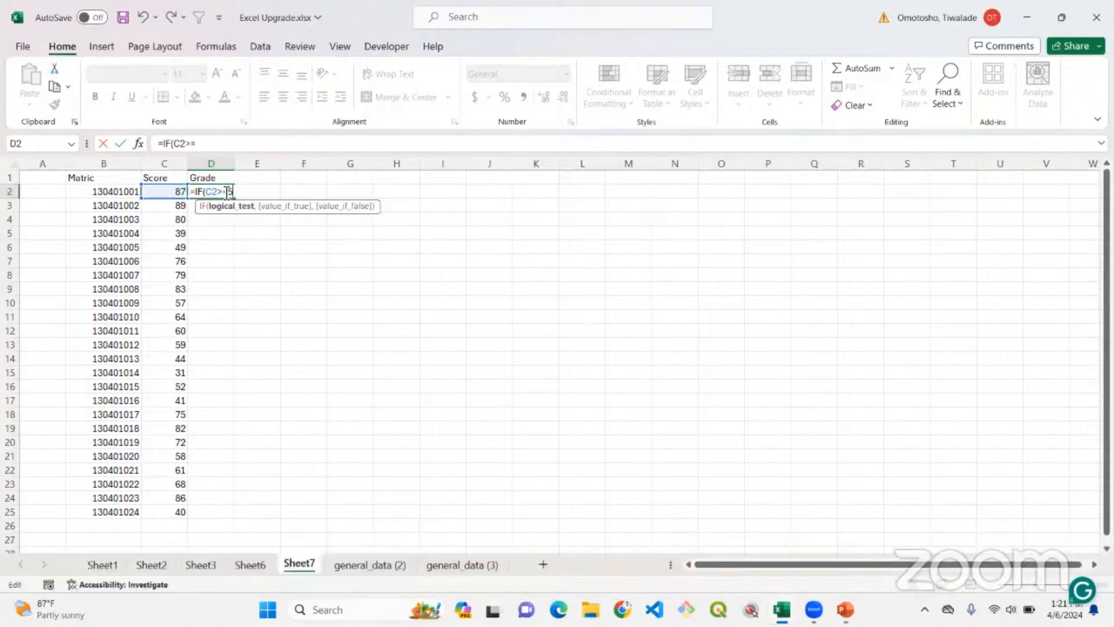
type("0,")
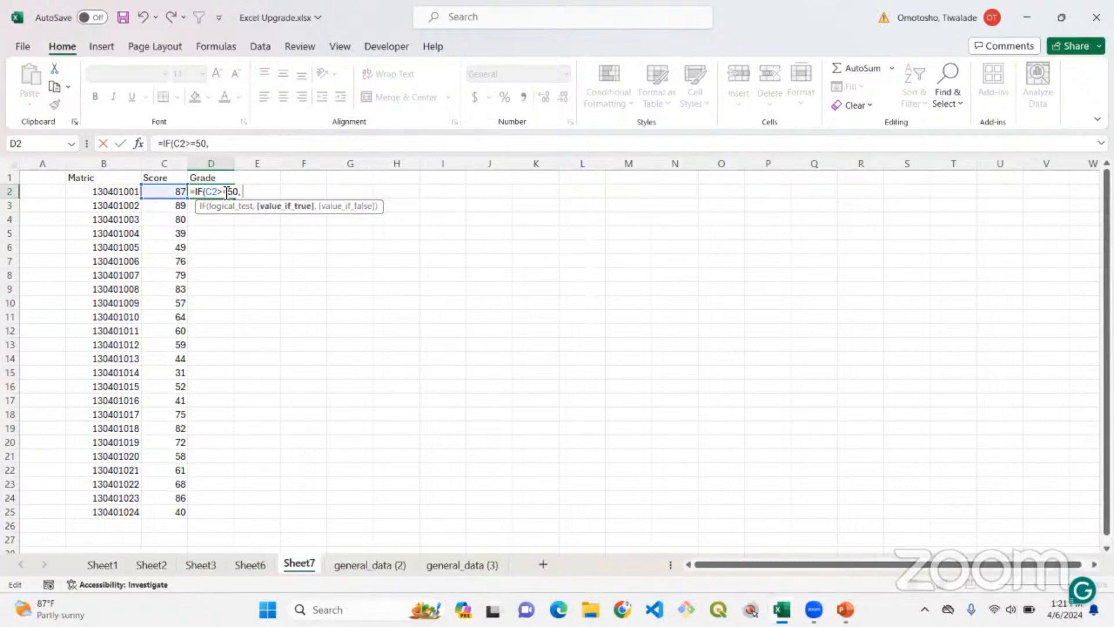
key("BackSpace")
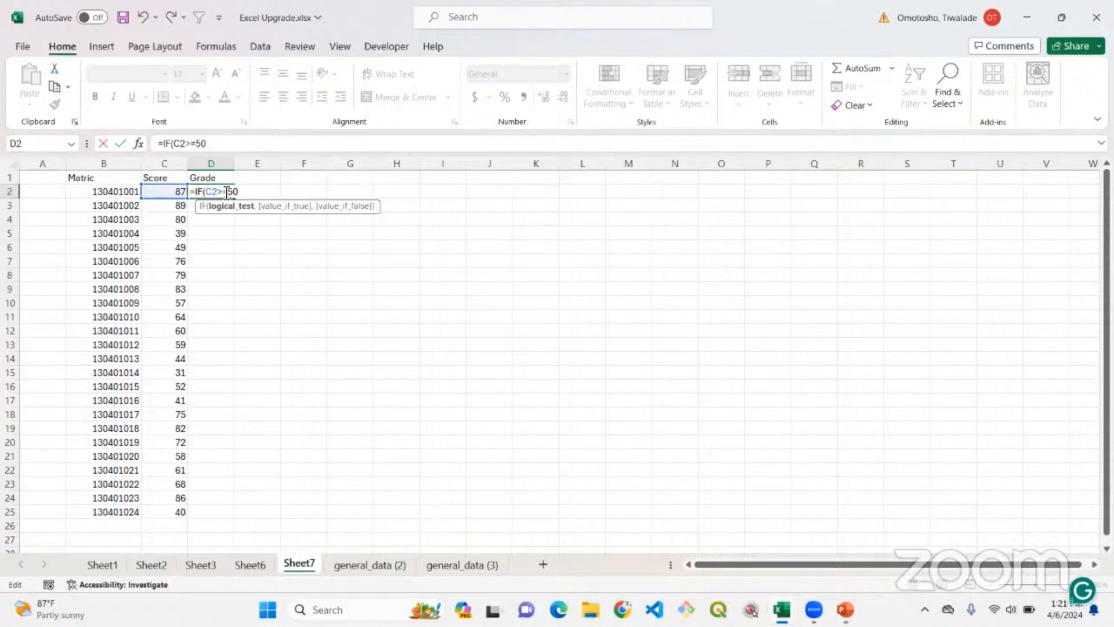
type(",")
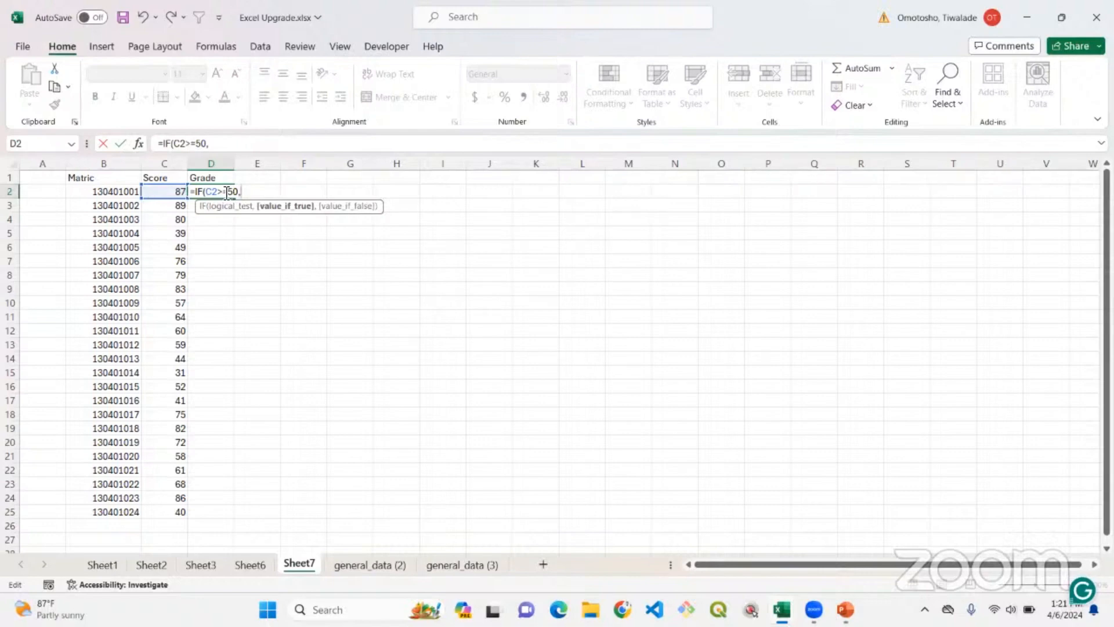
Complete the D2 formula so it returns "Pass" when the test is true and "Fail" when it is false.
left_click(245, 207)
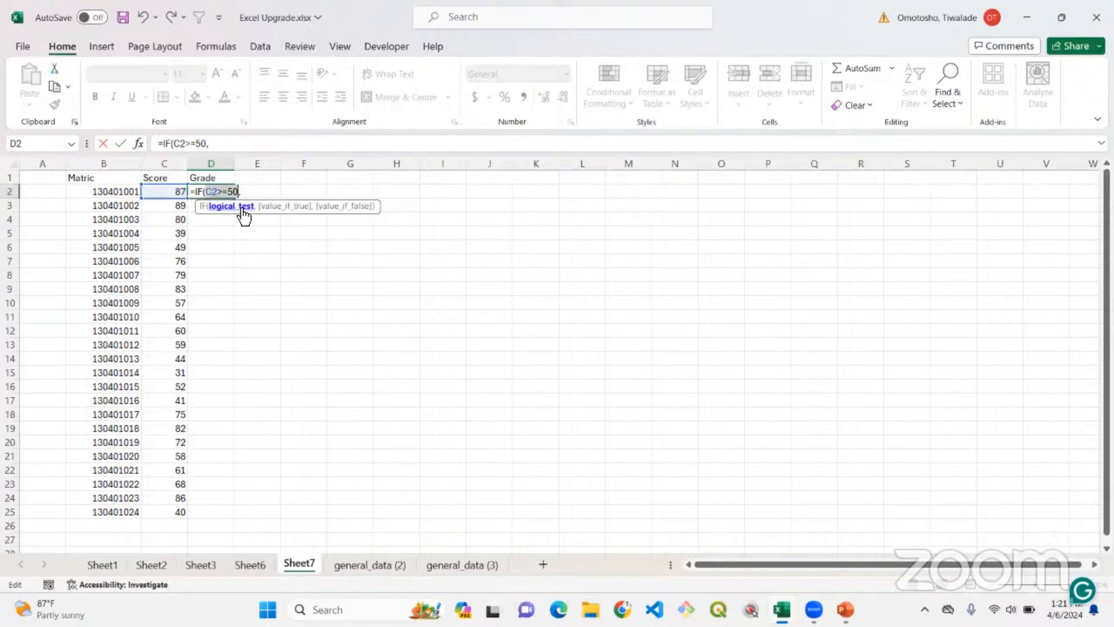
left_click(271, 207)
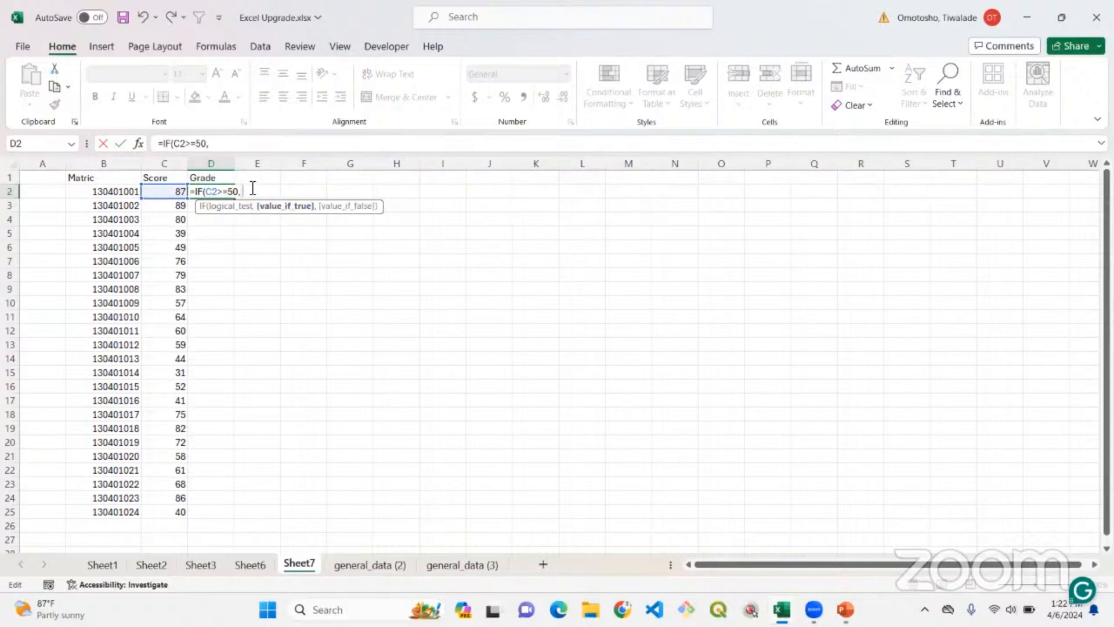
type("\"")
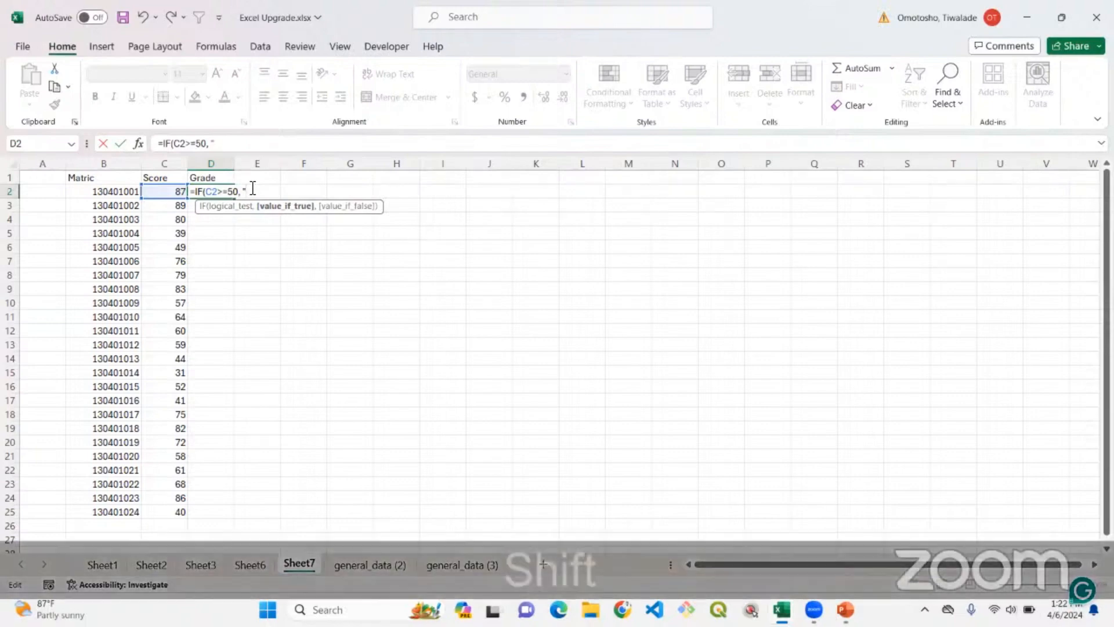
type("Pass")
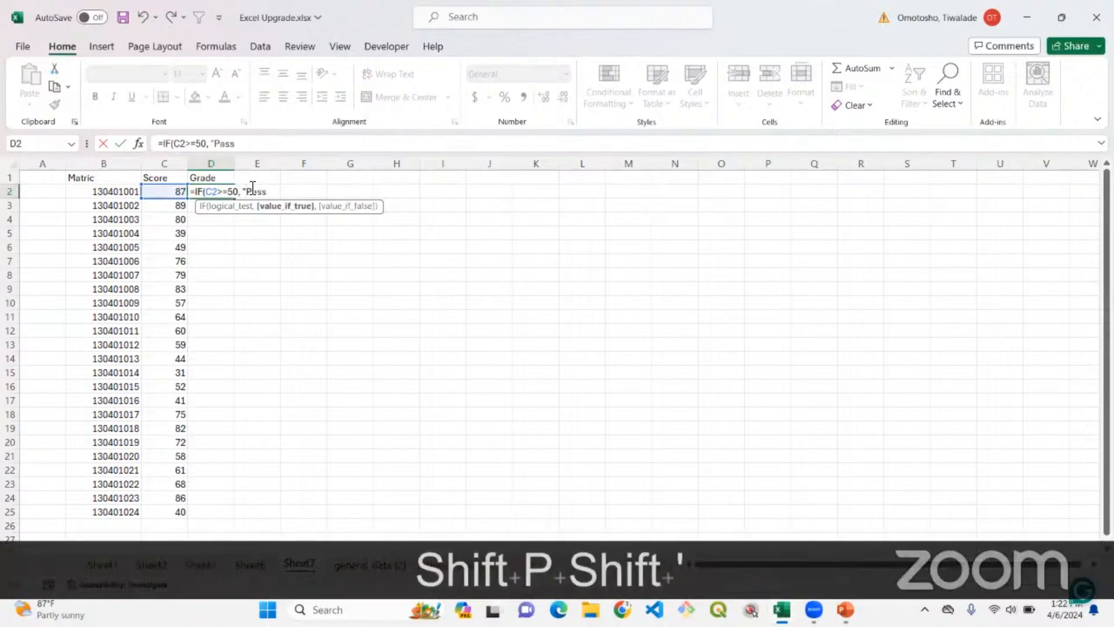
type("\", ")
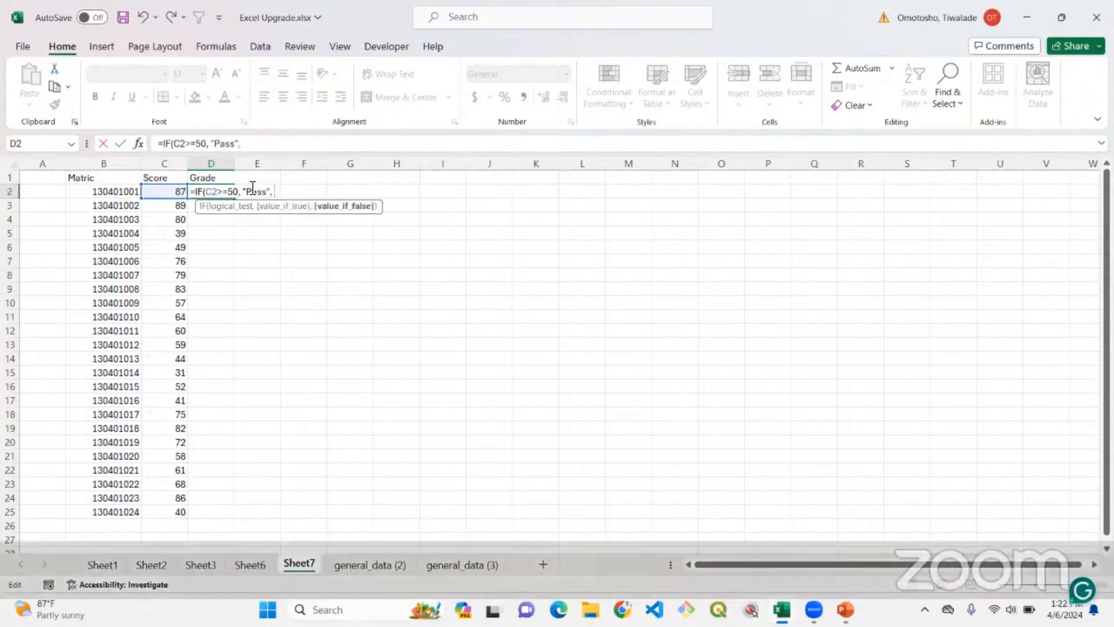
type("\"F")
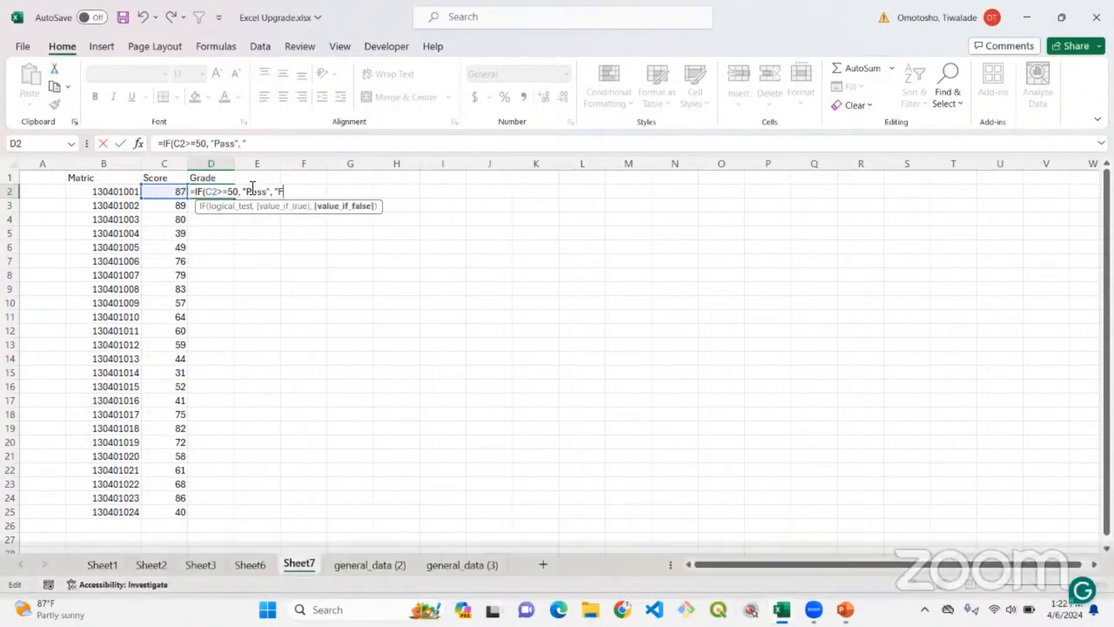
type("ail\"")
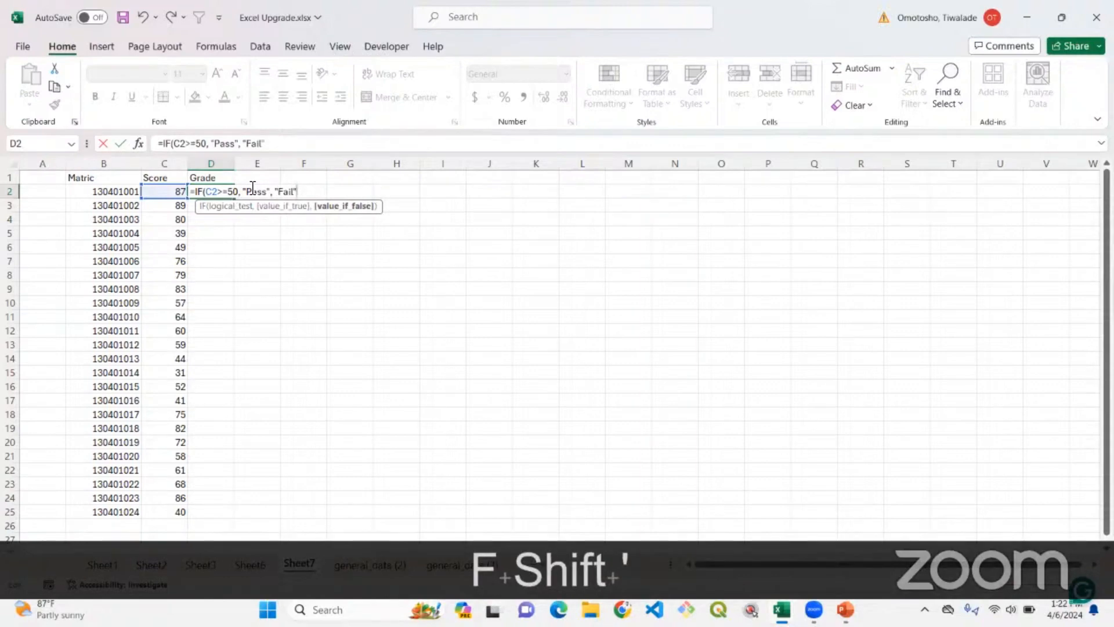
type(")")
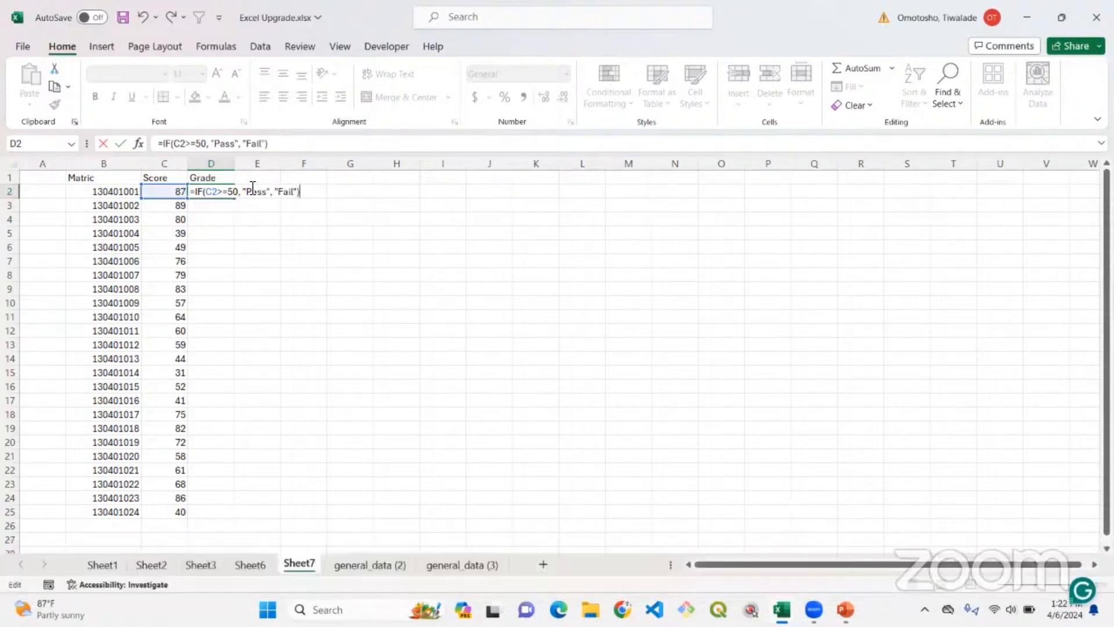
key("Return")
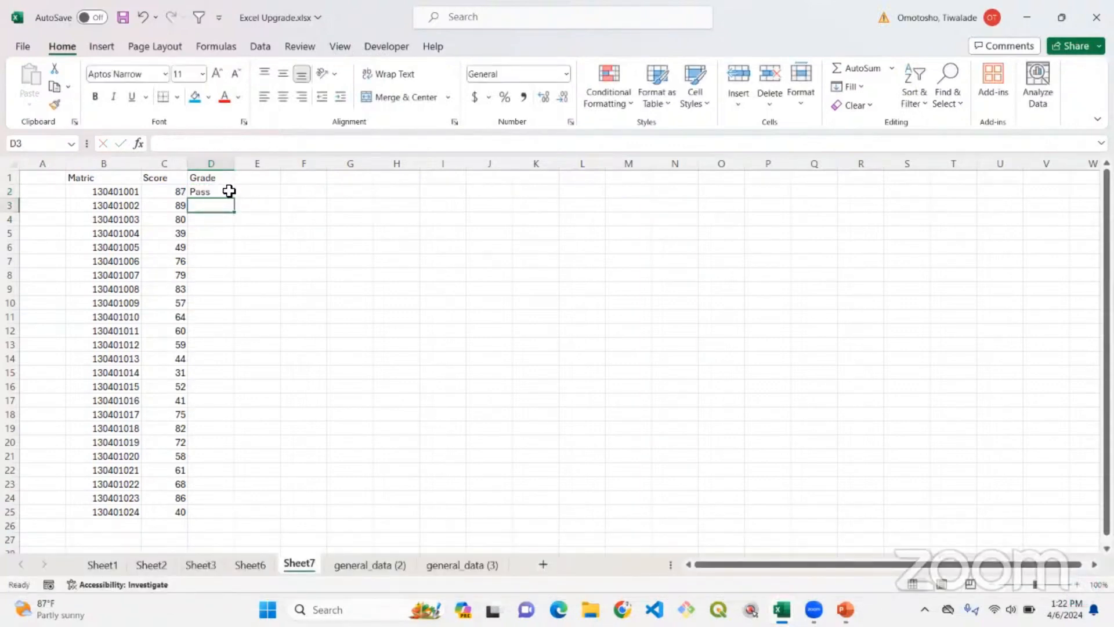
Fill the D2 grade formula down to D25.
left_click(226, 192)
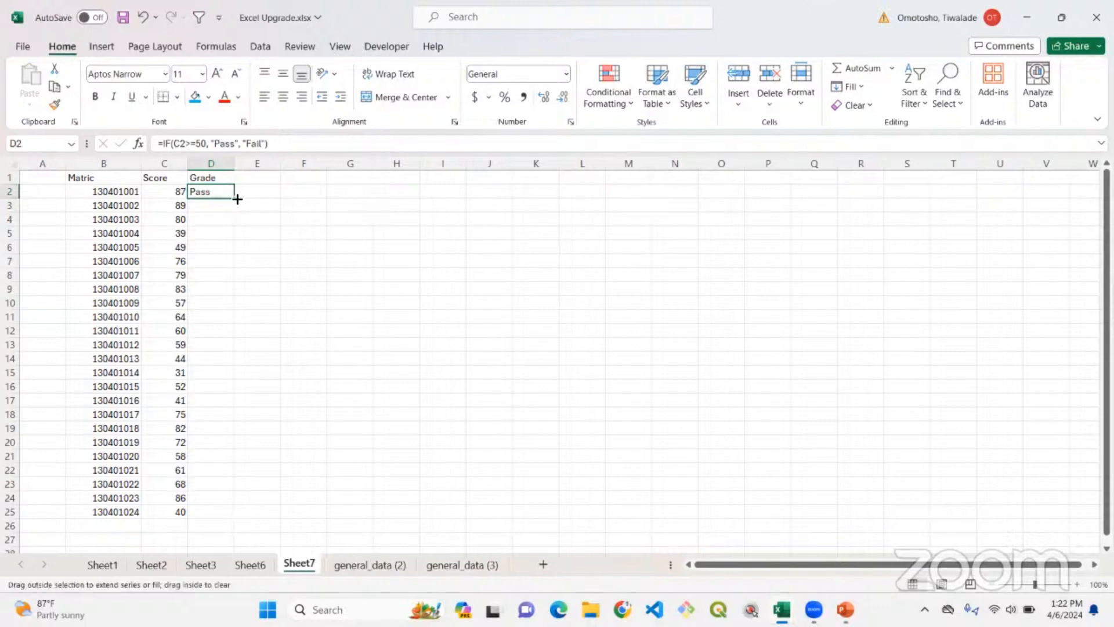
double_click(234, 198)
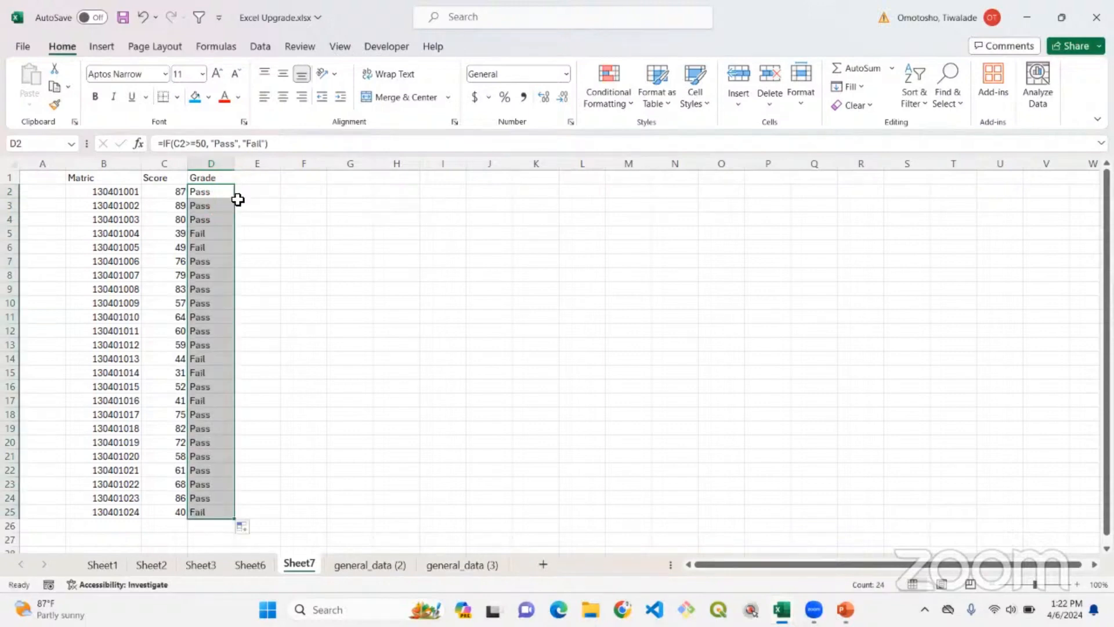
left_click(271, 230)
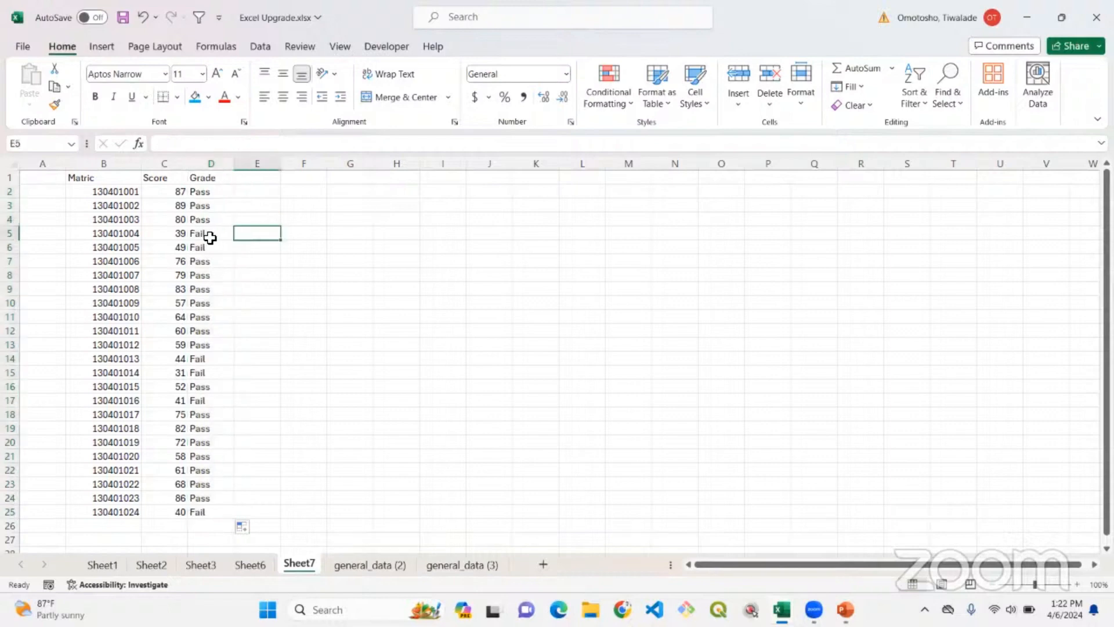